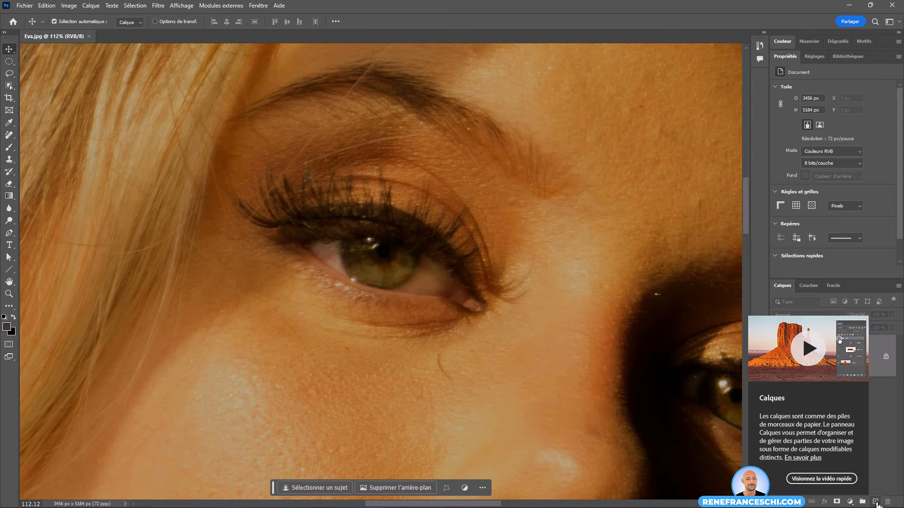
# - Add a new layer and set up a white brush with a 43 px size and 0 % hardness
pyautogui.click(875, 502)
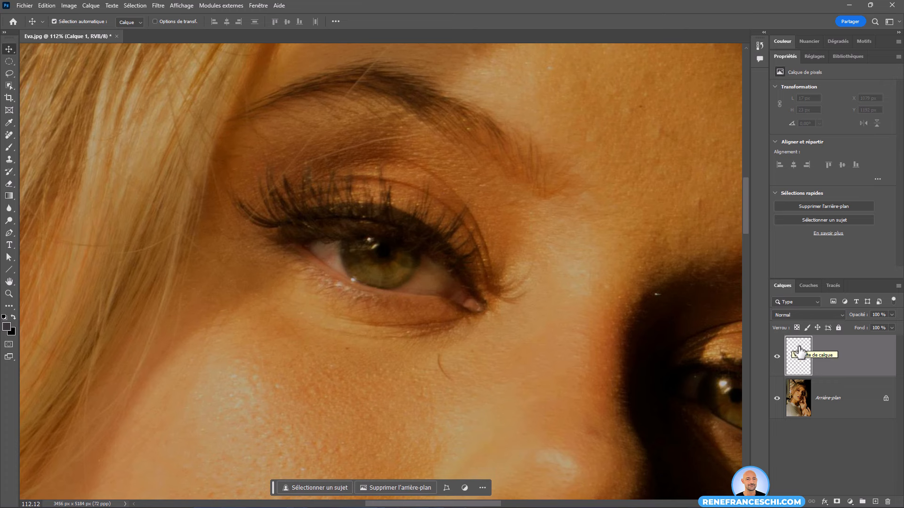
pyautogui.click(9, 147)
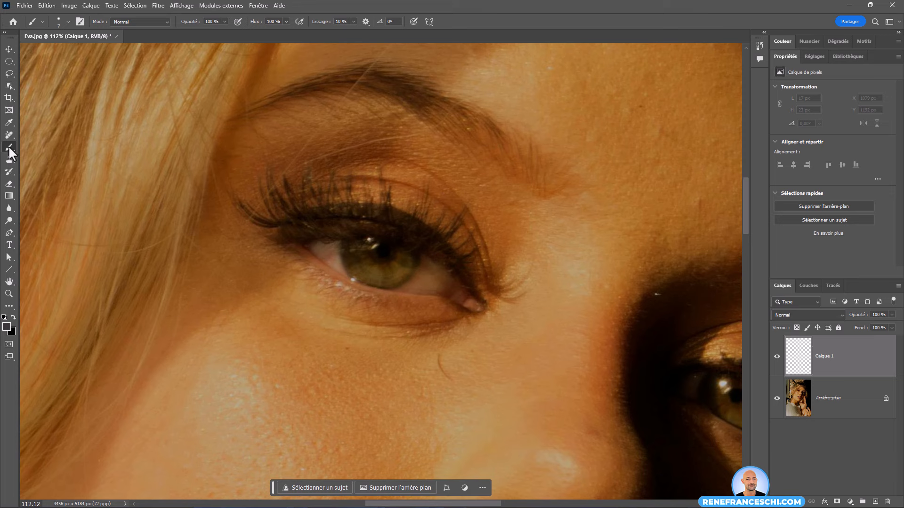
pyautogui.click(4, 318)
pyautogui.rightClick(475, 199)
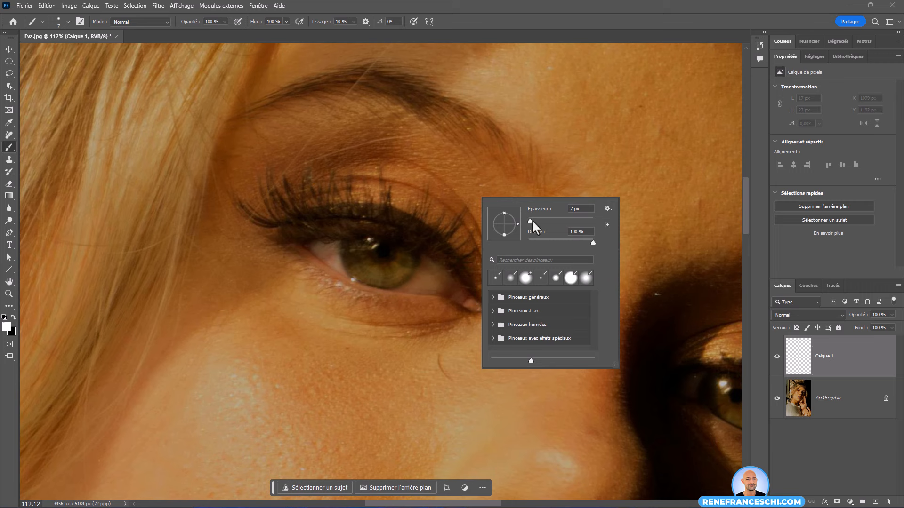
pyautogui.moveTo(532, 220)
pyautogui.mouseDown()
pyautogui.moveTo(549, 219)
pyautogui.moveTo(541, 220)
pyautogui.mouseUp()
pyautogui.moveTo(593, 242); pyautogui.dragTo(527, 242)
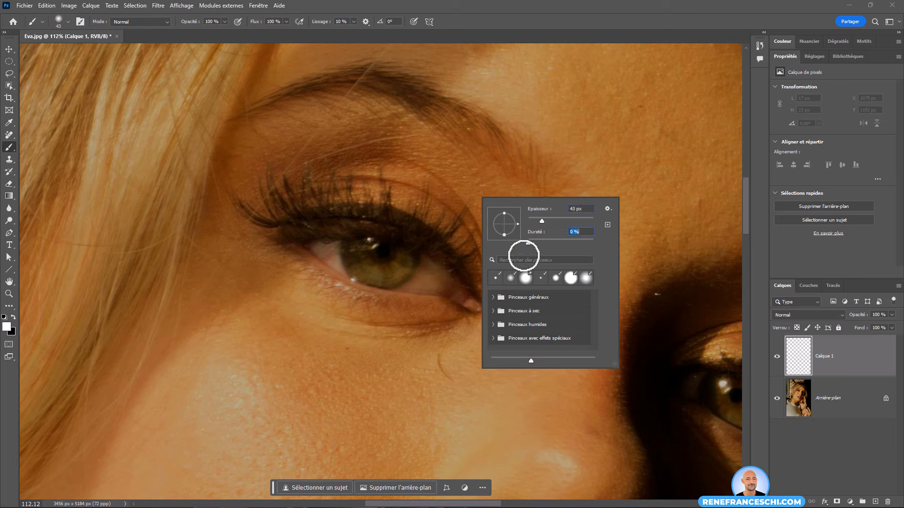
pyautogui.press('Return')
# - Paint white over the lower iris of the brightly lit eye and set the layer's blend mode to Lumière tamisée
pyautogui.moveTo(365, 267)
pyautogui.mouseDown()
pyautogui.moveTo(395, 269)
pyautogui.moveTo(370, 270)
pyautogui.mouseUp()
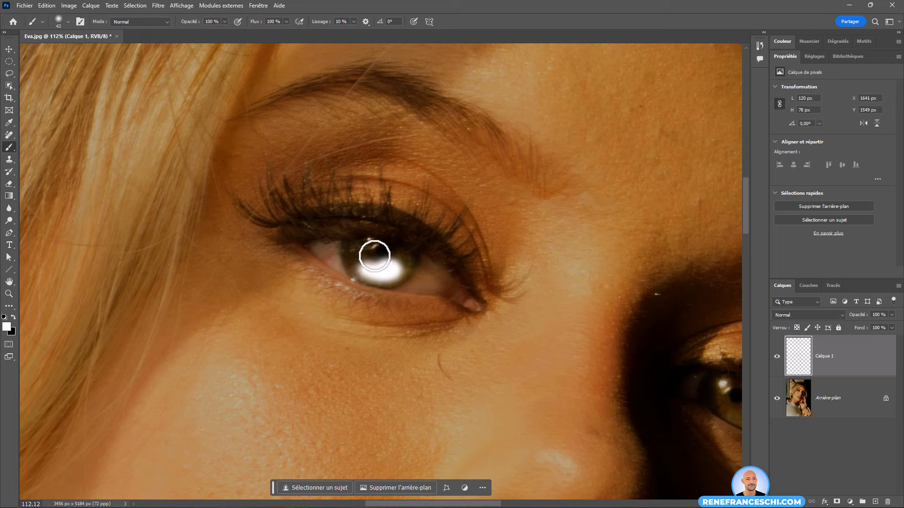
pyautogui.click(387, 264)
pyautogui.click(776, 359)
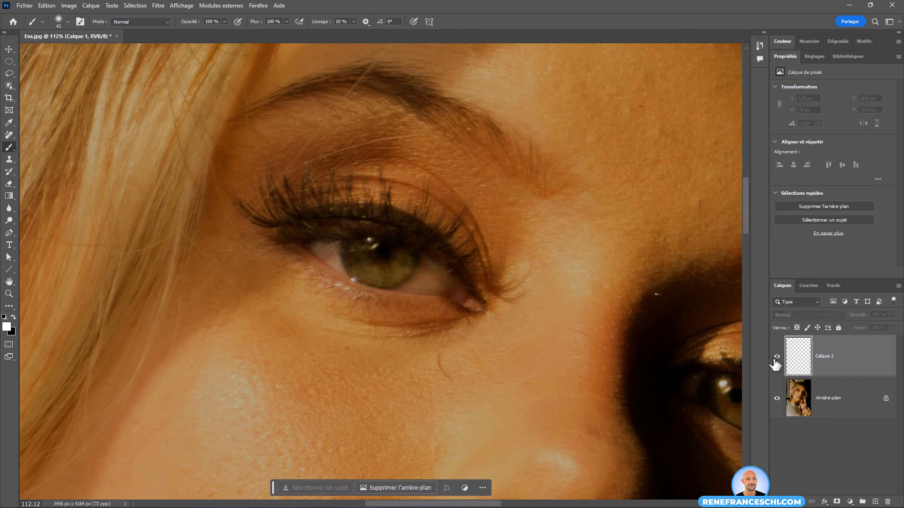
pyautogui.click(775, 359)
pyautogui.click(776, 359)
pyautogui.click(776, 357)
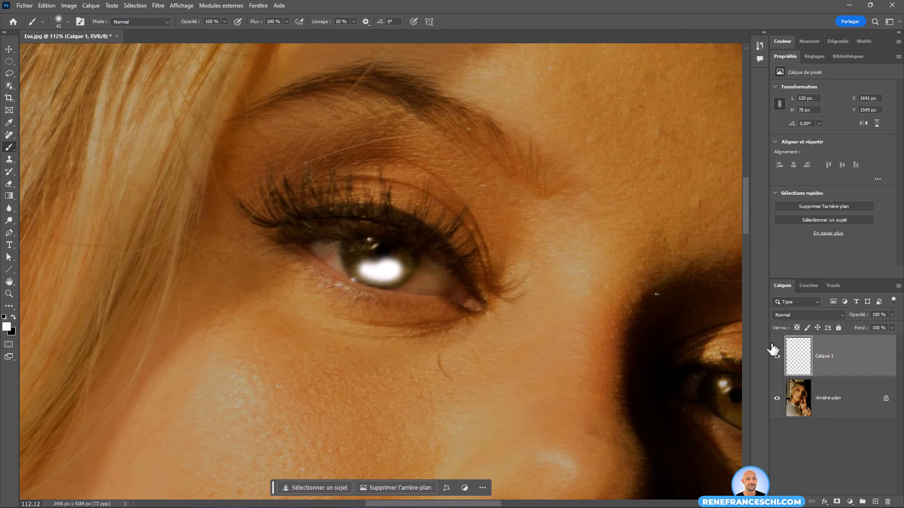
pyautogui.click(818, 314)
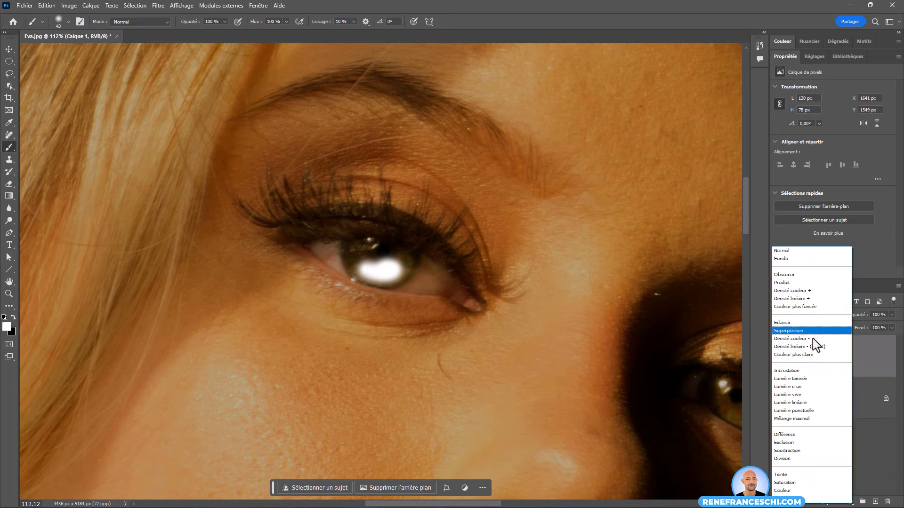
pyautogui.click(809, 380)
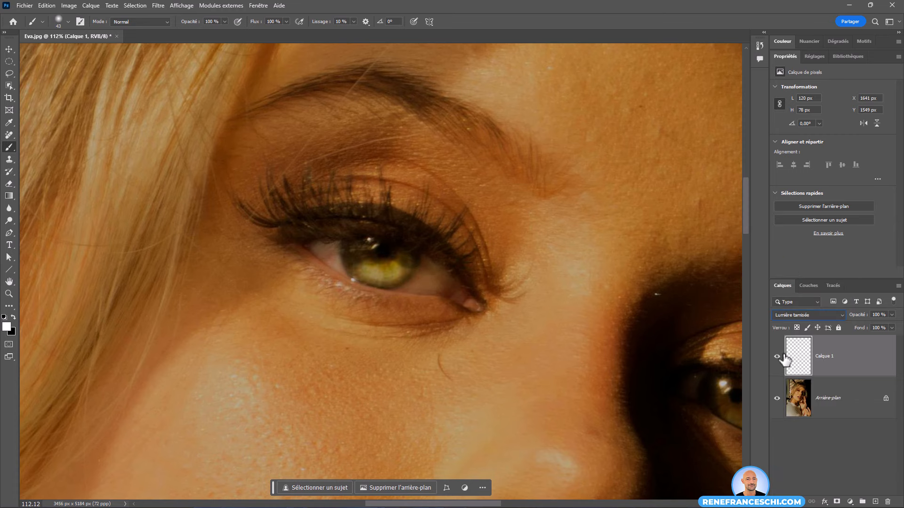
# - Compare the eye with the painted layer hidden and shown, both close up and on the whole portrait
pyautogui.click(777, 357)
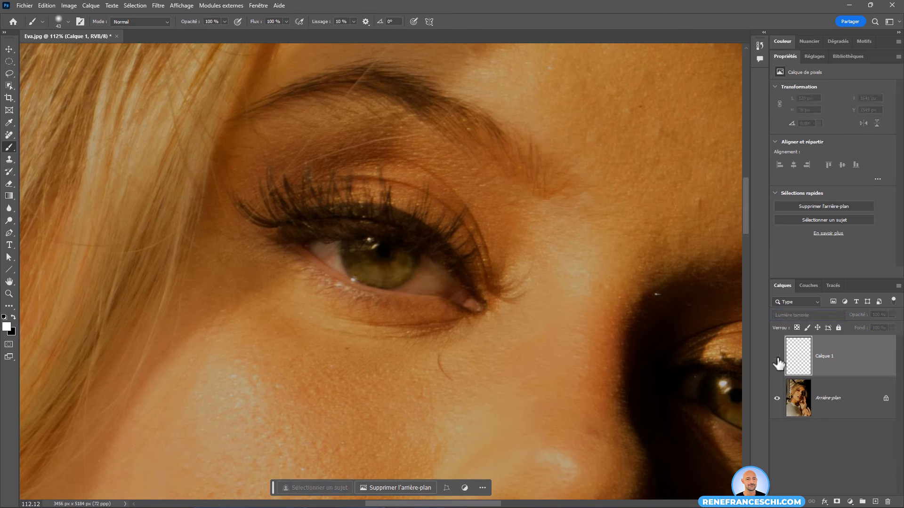
pyautogui.click(777, 358)
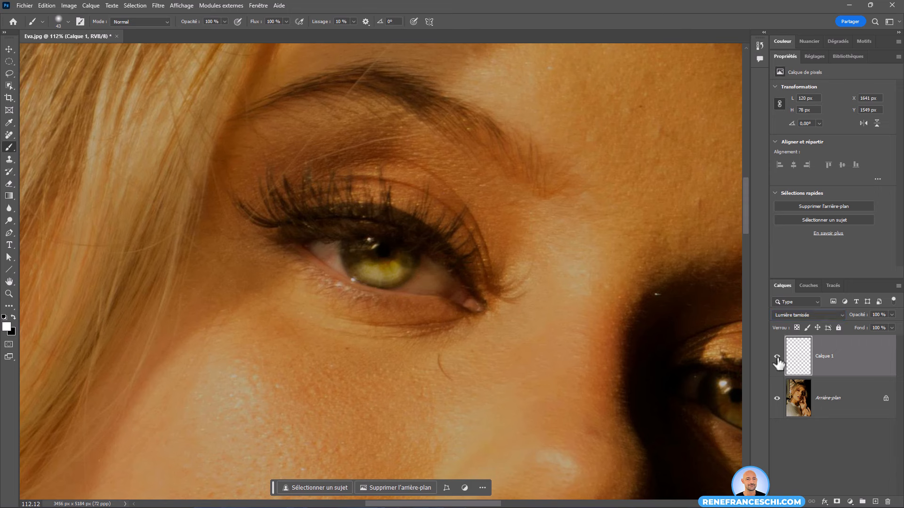
pyautogui.click(778, 357)
pyautogui.click(777, 357)
pyautogui.doubleClick(9, 282)
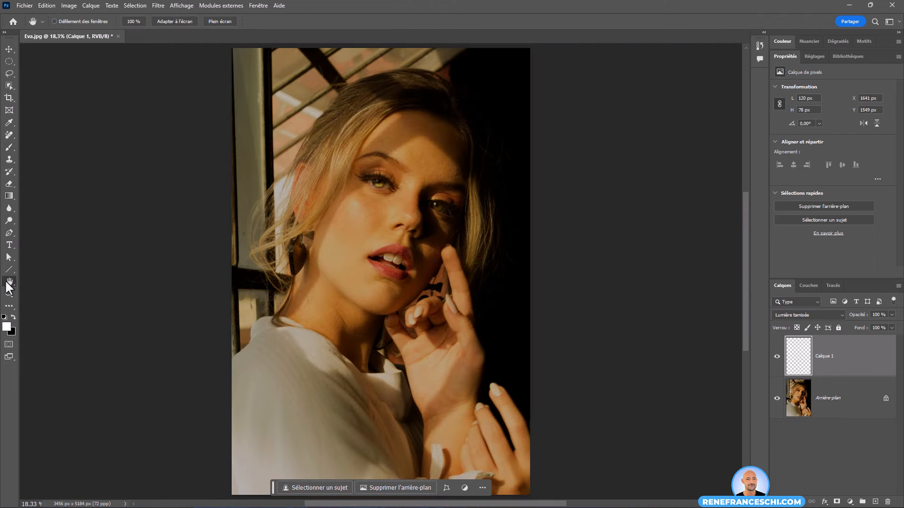
pyautogui.click(777, 358)
pyautogui.click(777, 357)
# - Erase the excess white around the iris with a soft 58 px eraser and check the effect on the whole portrait
pyautogui.scroll(4, 379, 179)
pyautogui.scroll(4, 379, 179)
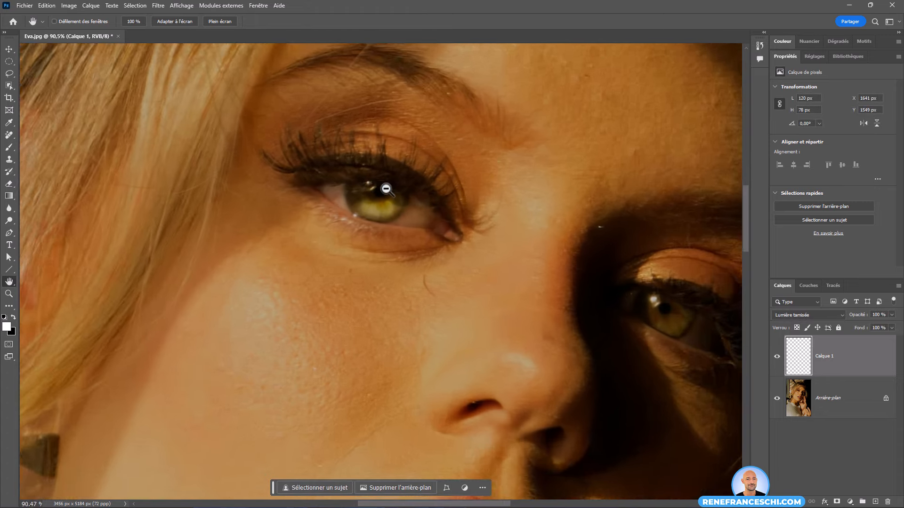
pyautogui.click(9, 184)
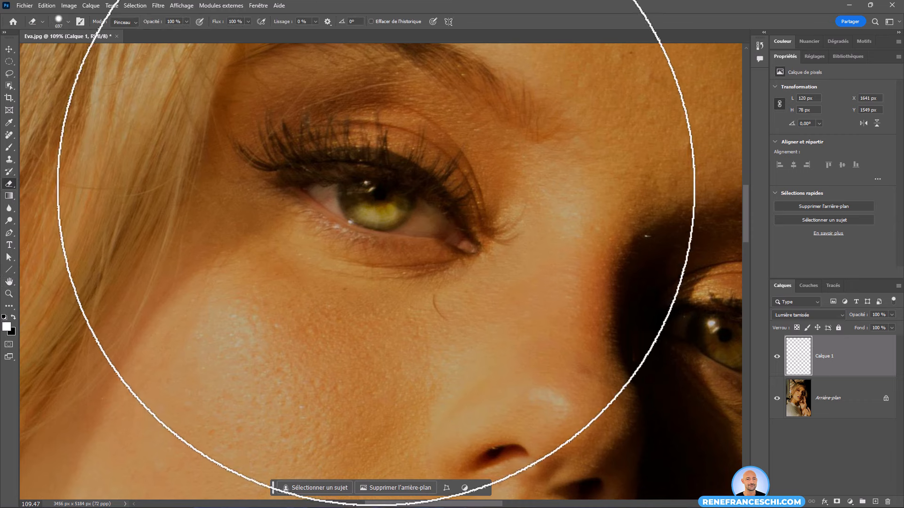
pyautogui.rightClick(487, 222)
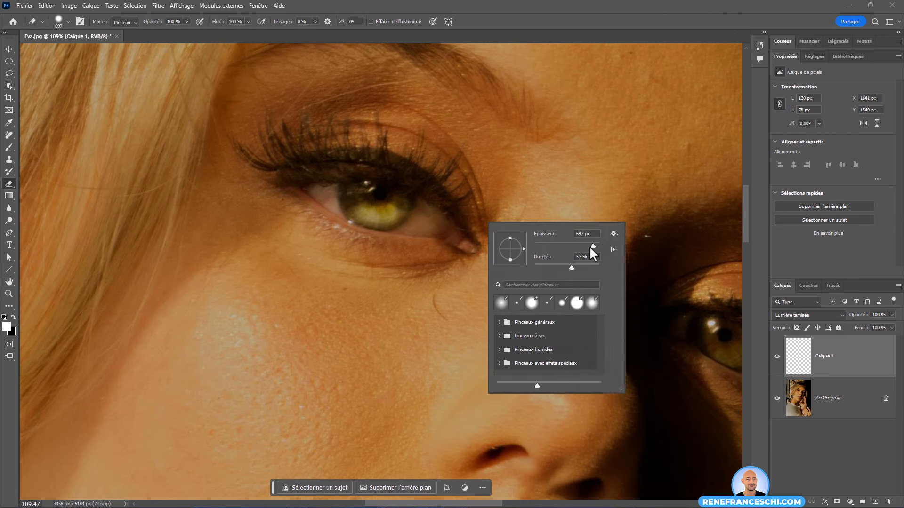
pyautogui.moveTo(552, 242); pyautogui.dragTo(534, 267)
pyautogui.click(371, 217)
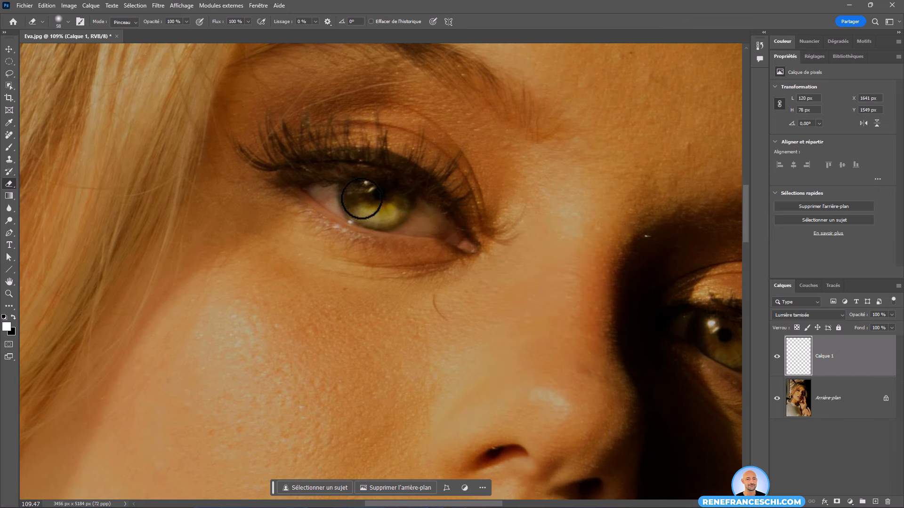
pyautogui.moveTo(362, 199)
pyautogui.mouseDown()
pyautogui.moveTo(374, 200)
pyautogui.moveTo(355, 196)
pyautogui.moveTo(369, 200)
pyautogui.moveTo(360, 188)
pyautogui.moveTo(334, 210)
pyautogui.mouseUp()
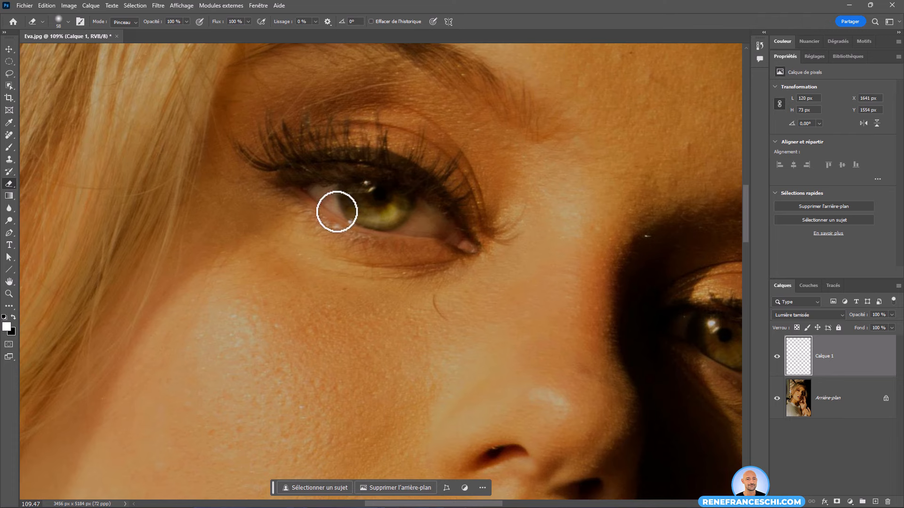
pyautogui.doubleClick(9, 281)
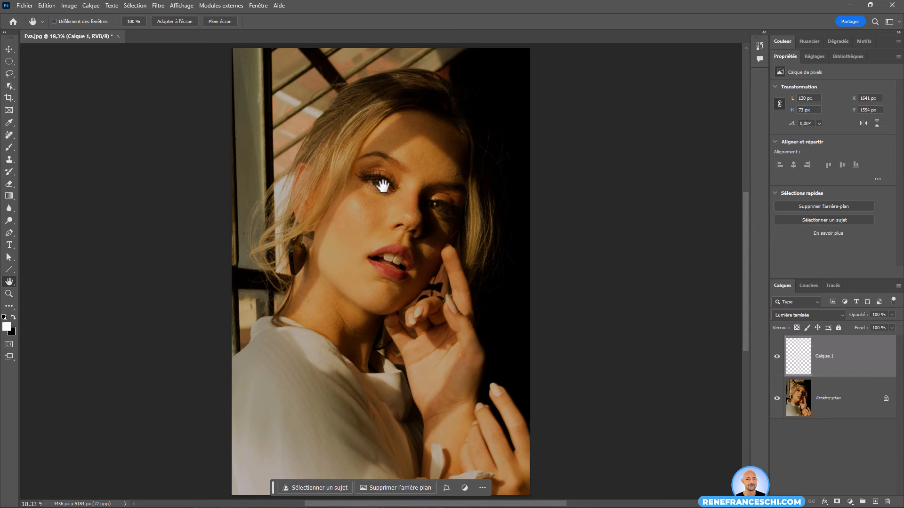
pyautogui.click(778, 357)
# - Paint white over the shaded eye's iris and soften it with the eraser at 28 % opacity
pyautogui.scroll(8, 379, 180)
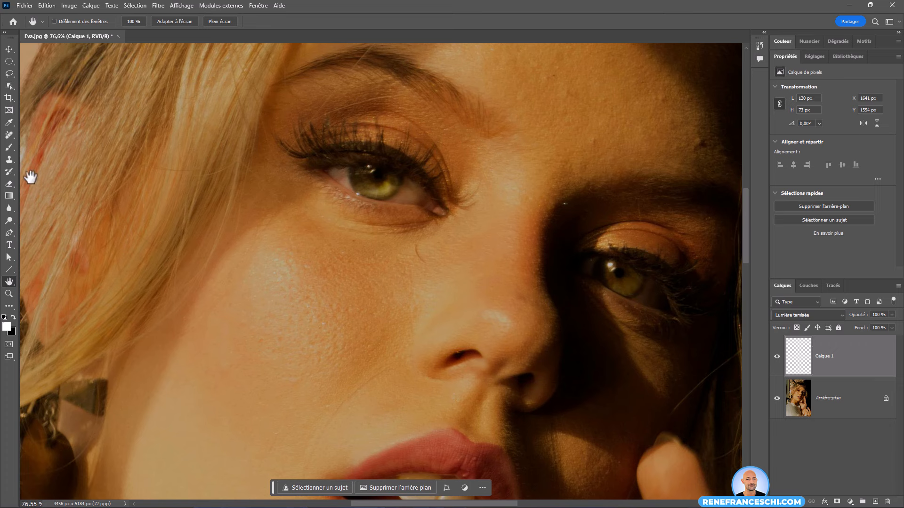
pyautogui.click(13, 148)
pyautogui.moveTo(621, 288); pyautogui.dragTo(635, 268)
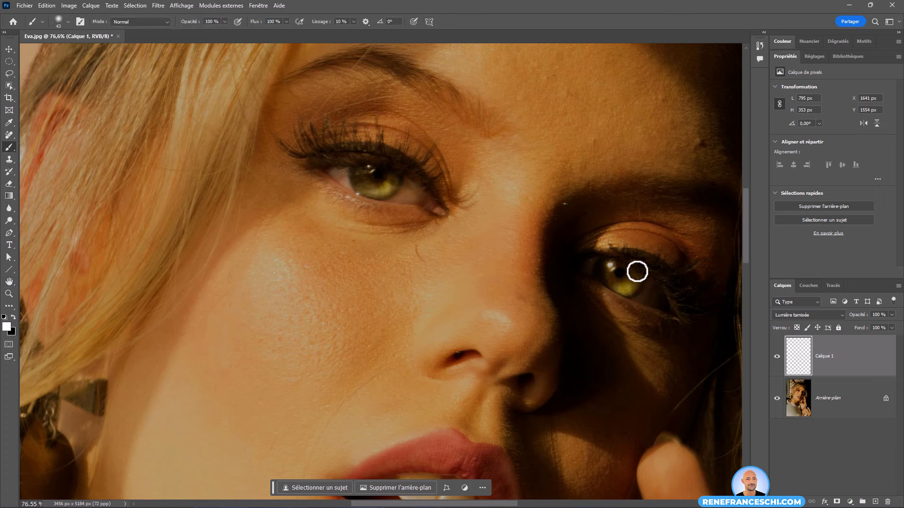
pyautogui.click(9, 185)
pyautogui.moveTo(167, 24); pyautogui.dragTo(123, 27)
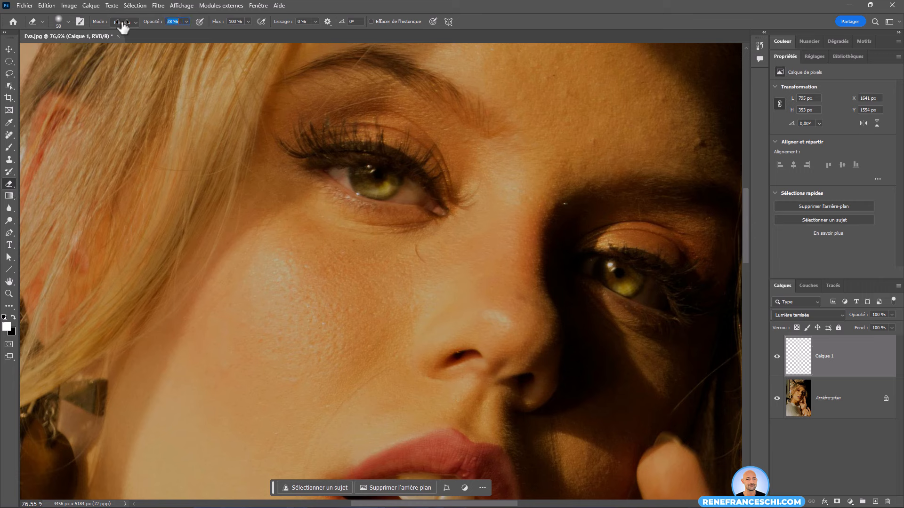
pyautogui.moveTo(638, 282)
pyautogui.mouseDown()
pyautogui.moveTo(602, 290)
pyautogui.moveTo(644, 286)
pyautogui.moveTo(625, 290)
pyautogui.moveTo(629, 270)
pyautogui.moveTo(650, 267)
pyautogui.moveTo(645, 255)
pyautogui.moveTo(638, 300)
pyautogui.moveTo(625, 285)
pyautogui.mouseUp()
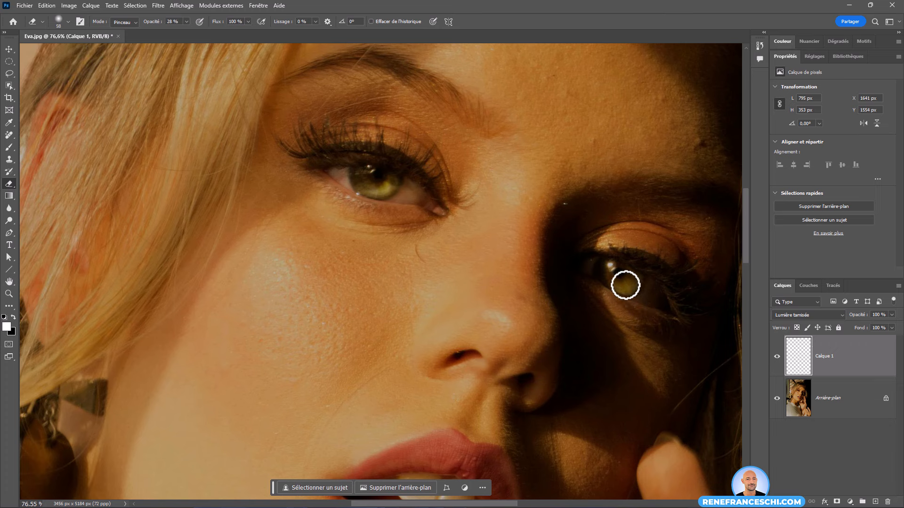
# - Rename the painted layer as Iris and add a new layer named Contour above it
pyautogui.doubleClick(828, 357)
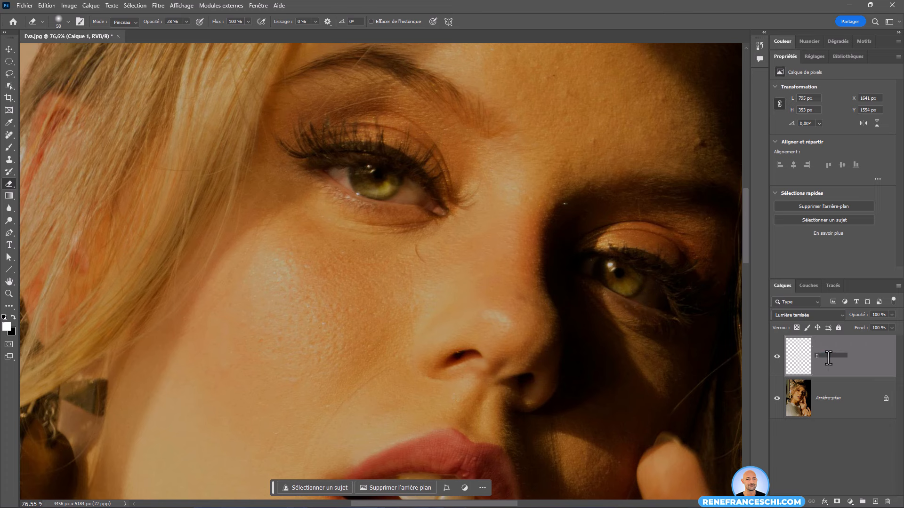
pyautogui.press('Return')
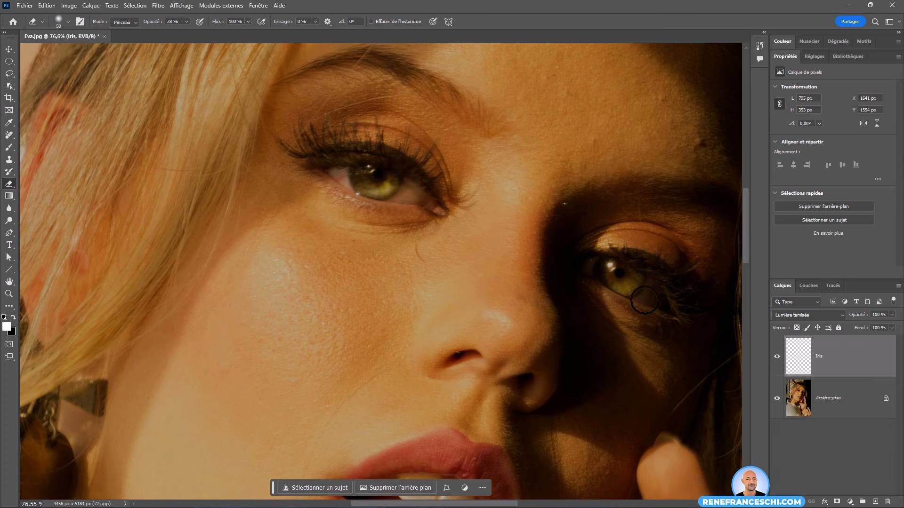
pyautogui.click(874, 503)
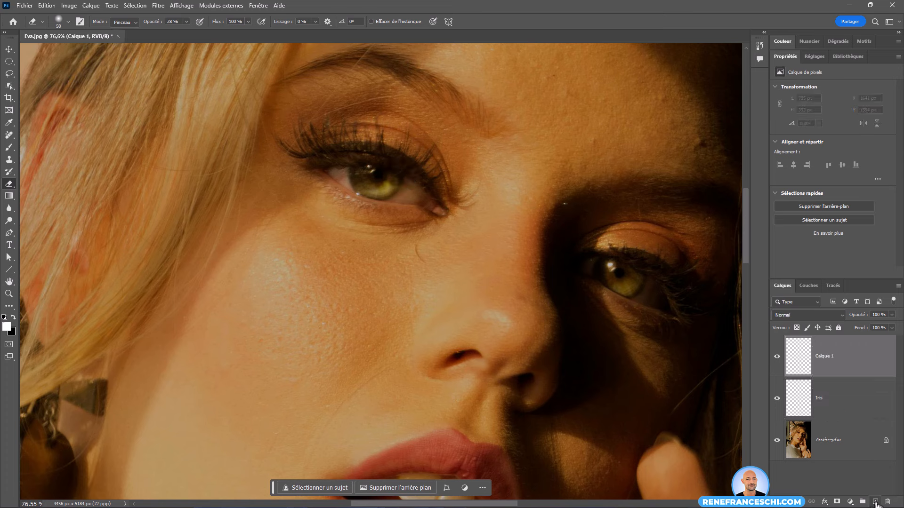
pyautogui.doubleClick(824, 356)
pyautogui.press('Return')
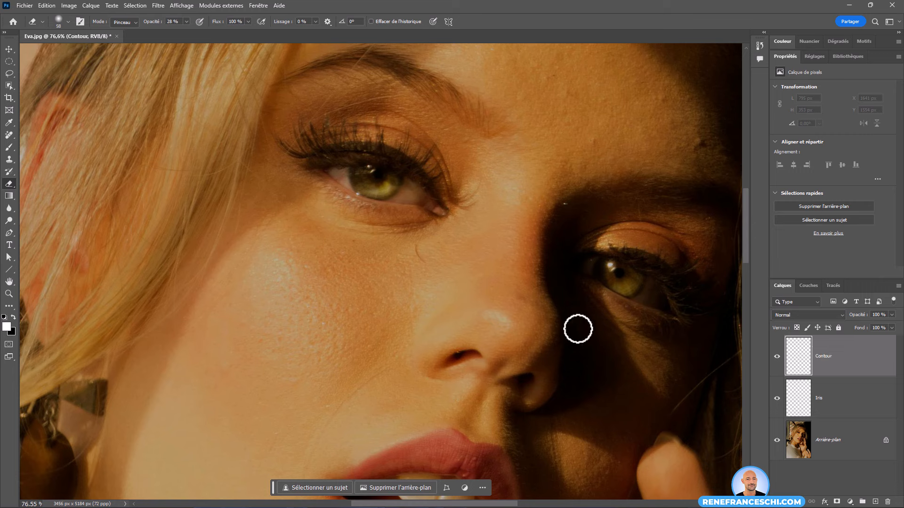
# - Outline the brightly lit eye's iris on the Contour layer with a black 14 px brush at 70 % opacity
pyautogui.click(11, 146)
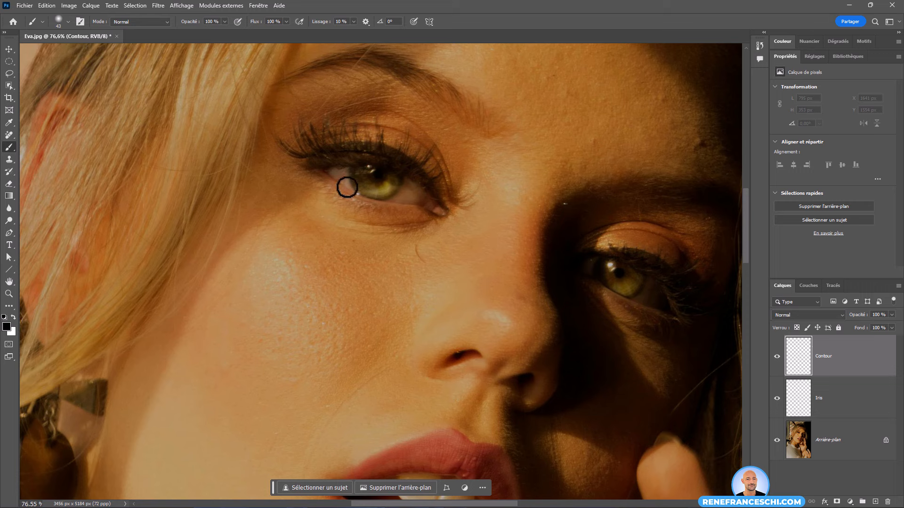
pyautogui.scroll(3, 384, 177)
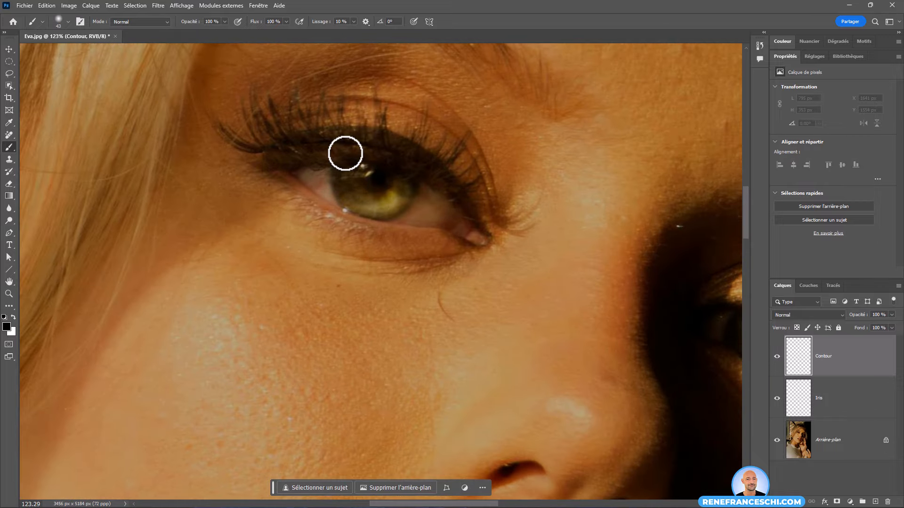
pyautogui.rightClick(346, 152)
pyautogui.moveTo(399, 174); pyautogui.dragTo(399, 174)
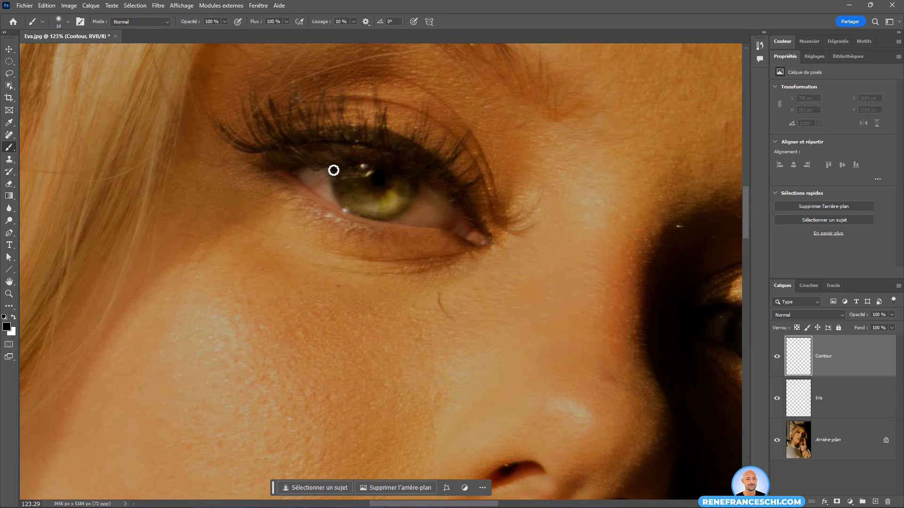
pyautogui.moveTo(336, 195); pyautogui.dragTo(350, 213)
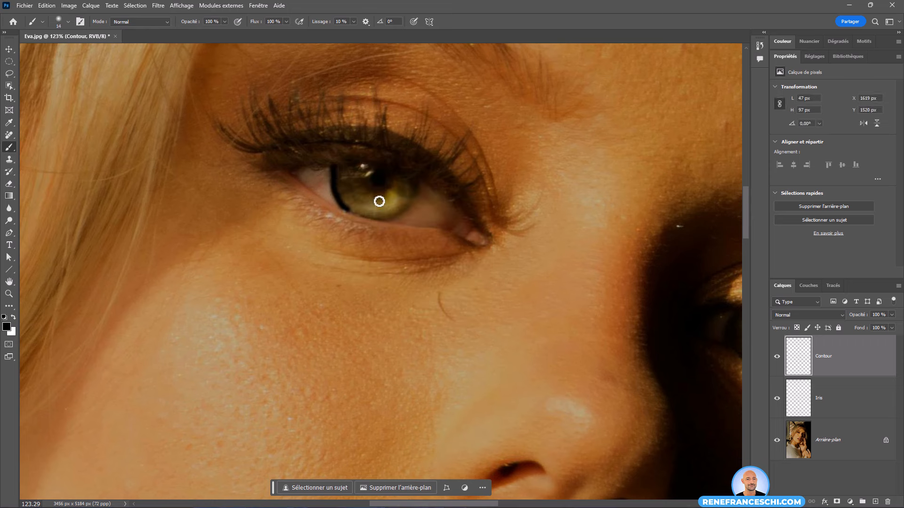
pyautogui.hotkey('ctrl', 'z')
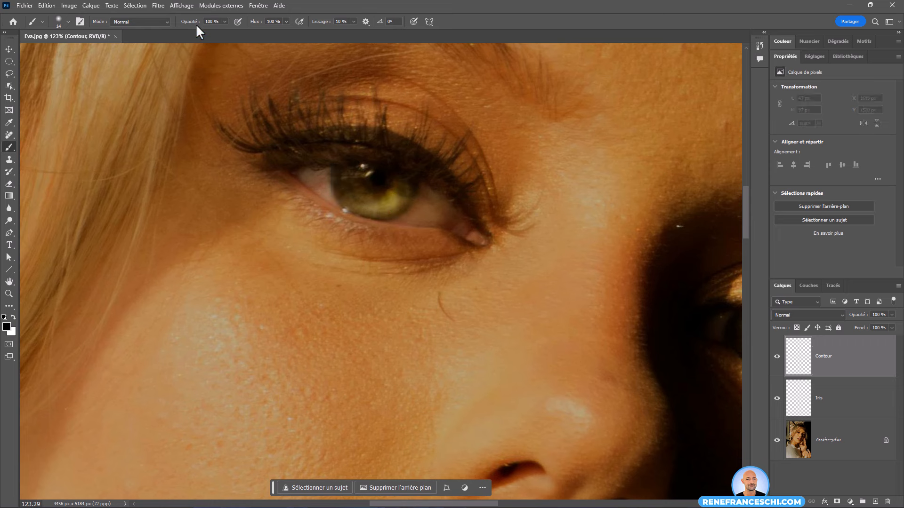
pyautogui.moveTo(195, 22); pyautogui.dragTo(183, 22)
pyautogui.moveTo(336, 192)
pyautogui.mouseDown()
pyautogui.moveTo(360, 215)
pyautogui.moveTo(406, 208)
pyautogui.moveTo(404, 186)
pyautogui.moveTo(381, 152)
pyautogui.mouseUp()
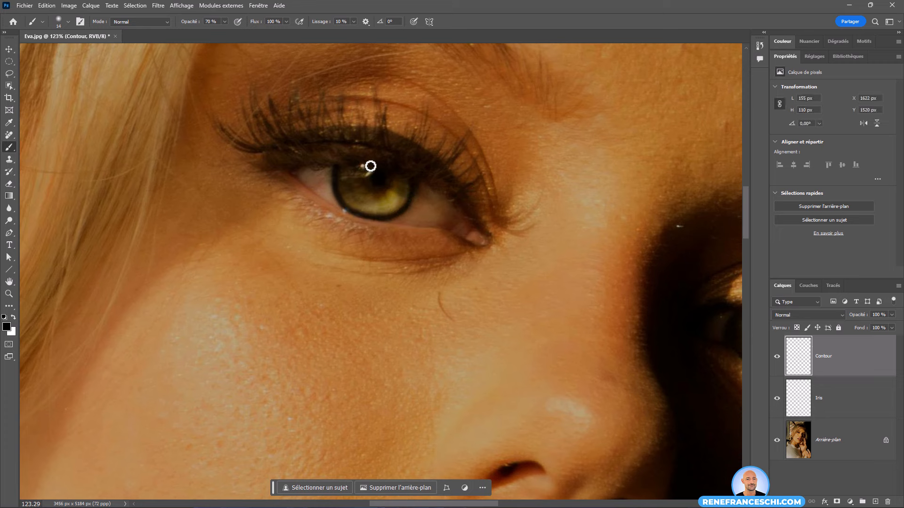
# - Set the Contour layer's blend mode to Lumière tamisée and its opacity to 39 %
pyautogui.click(811, 315)
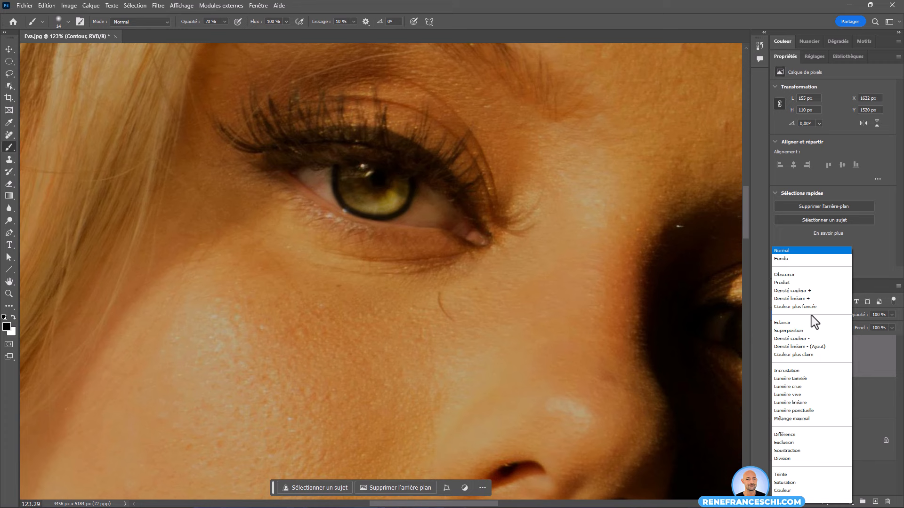
pyautogui.click(813, 379)
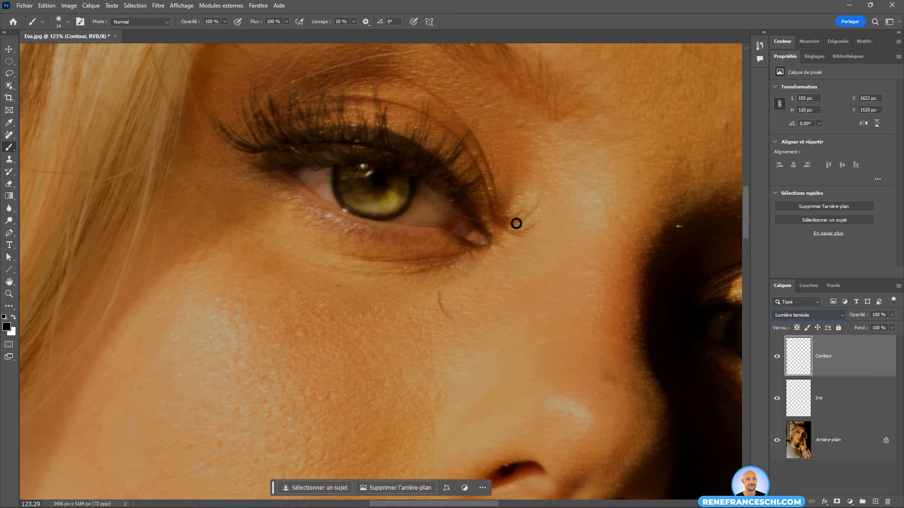
pyautogui.moveTo(863, 319); pyautogui.dragTo(846, 321)
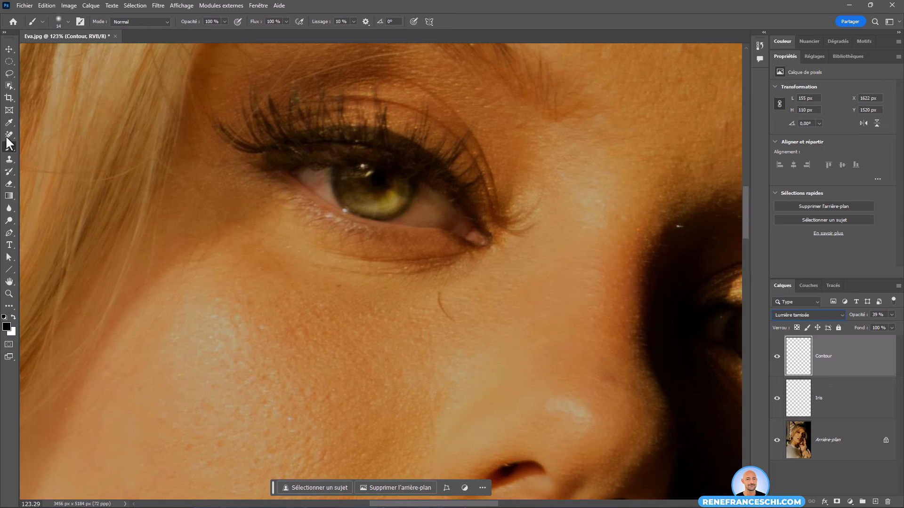
# - Compare both eyes with the Contour layer hidden and shown
pyautogui.click(9, 183)
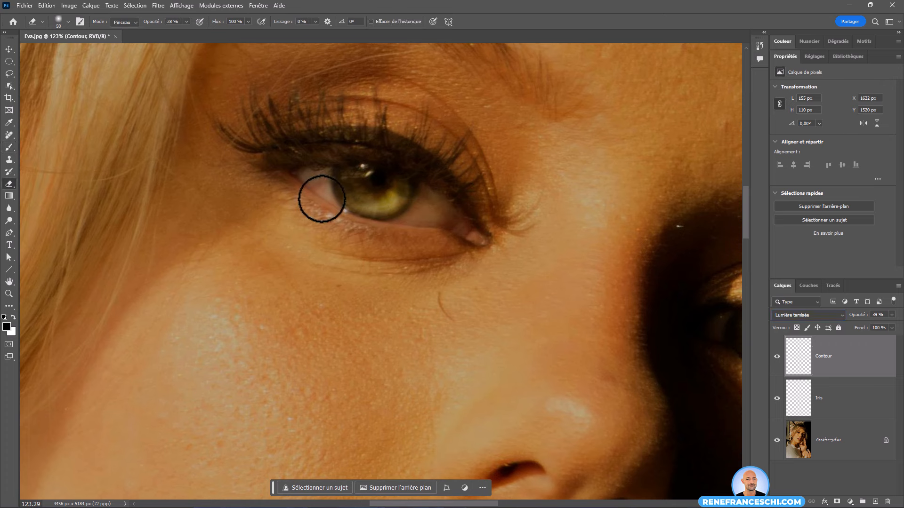
pyautogui.scroll(-4, 418, 244)
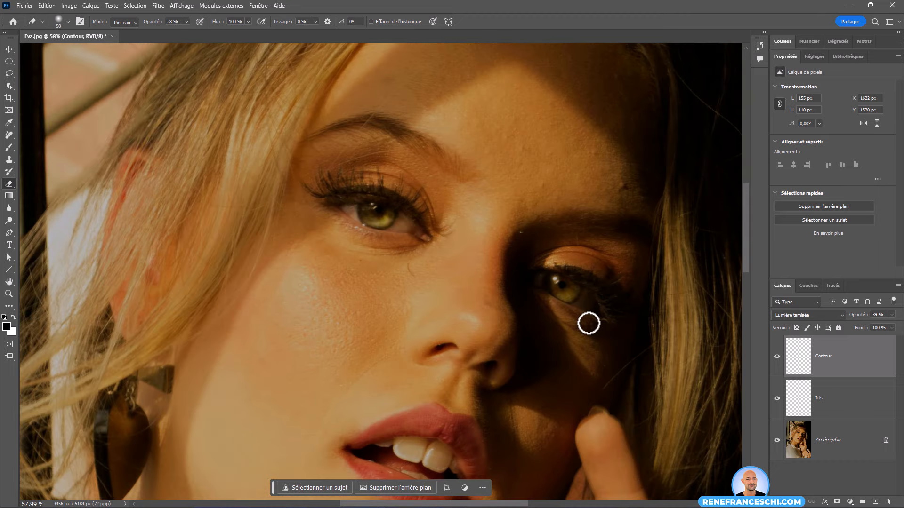
pyautogui.click(778, 356)
pyautogui.click(777, 356)
pyautogui.click(778, 356)
pyautogui.click(777, 357)
pyautogui.click(778, 358)
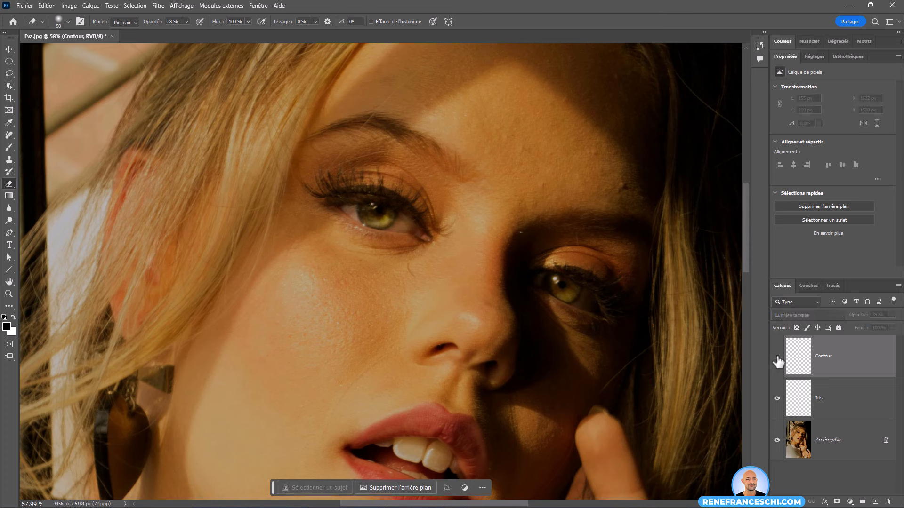
pyautogui.click(778, 358)
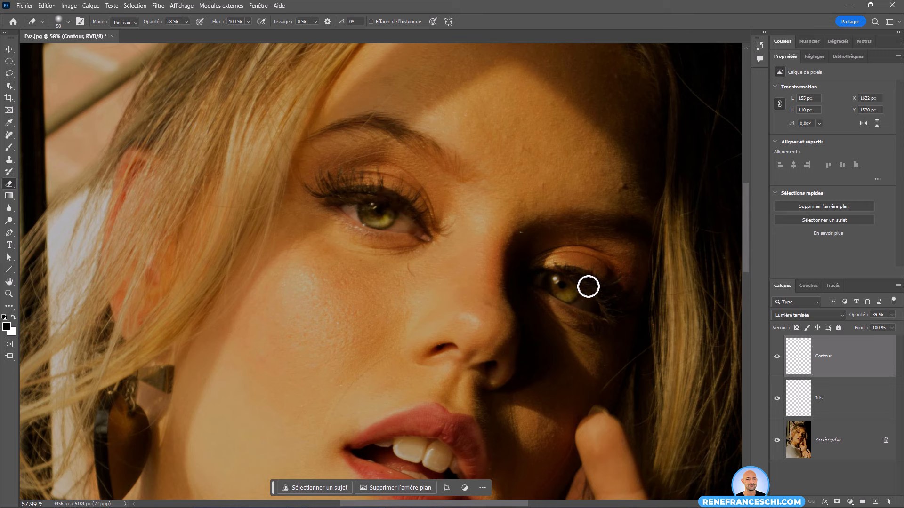
# - Set the Contour layer's opacity to 62 % and compare the whole portrait with and without that layer
pyautogui.moveTo(861, 320)
pyautogui.mouseDown()
pyautogui.moveTo(877, 319)
pyautogui.moveTo(829, 308)
pyautogui.mouseUp()
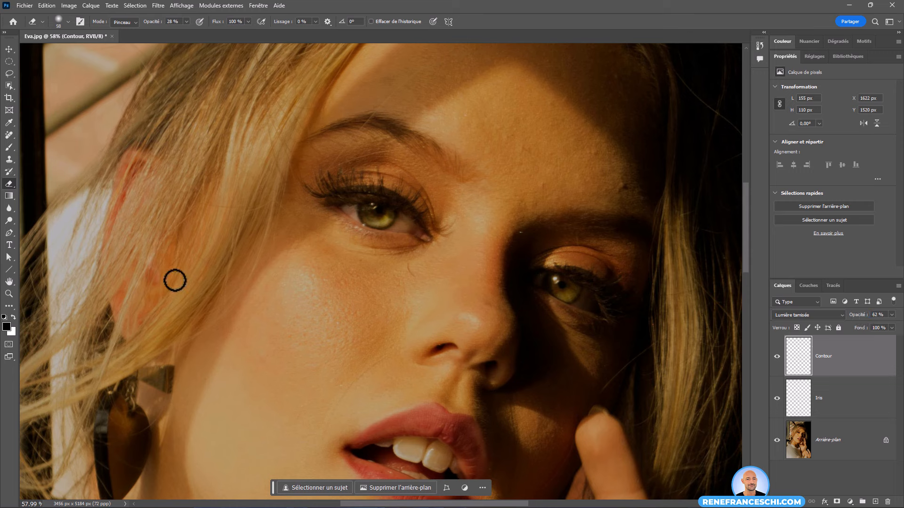
pyautogui.doubleClick(9, 282)
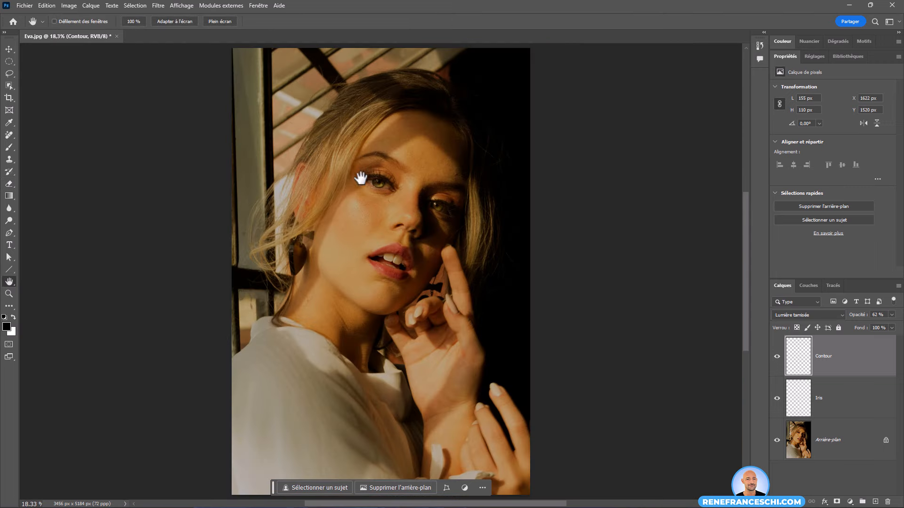
pyautogui.click(777, 356)
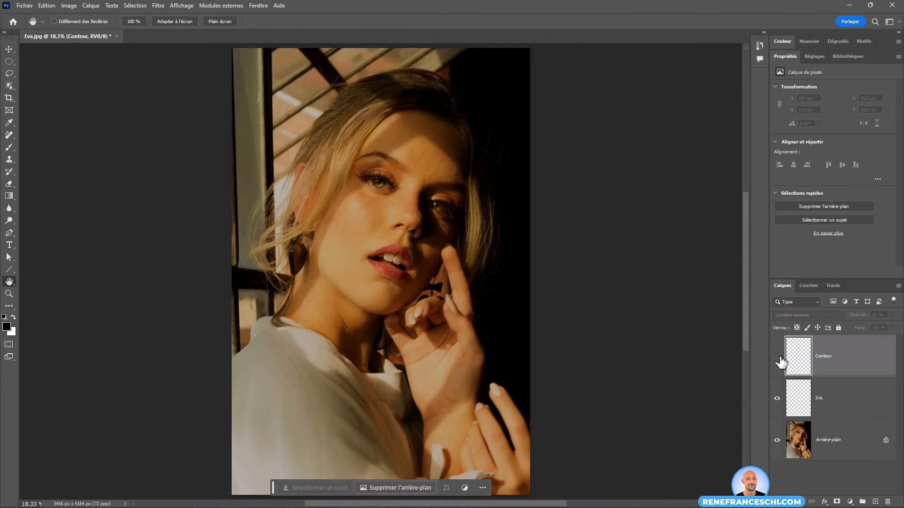
pyautogui.click(778, 357)
pyautogui.click(778, 356)
pyautogui.click(778, 356)
pyautogui.click(777, 357)
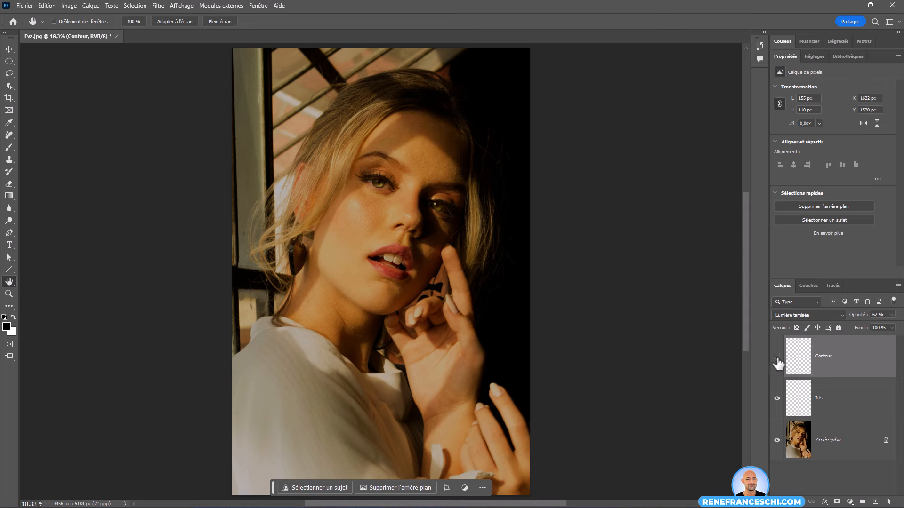
# - Compare the portrait with the Contour and Iris layers hidden and shown, and set the Contour layer's opacity to 25 %
pyautogui.moveTo(777, 357); pyautogui.dragTo(777, 398)
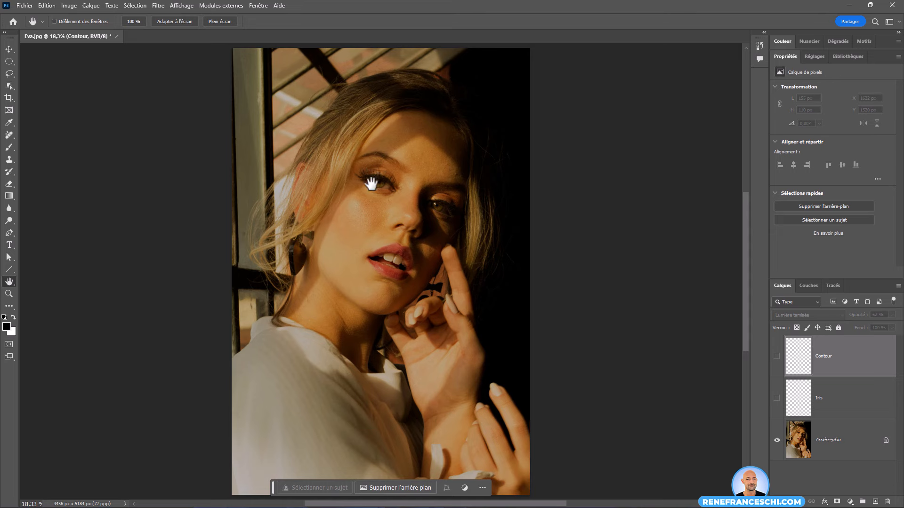
pyautogui.scroll(5, 371, 184)
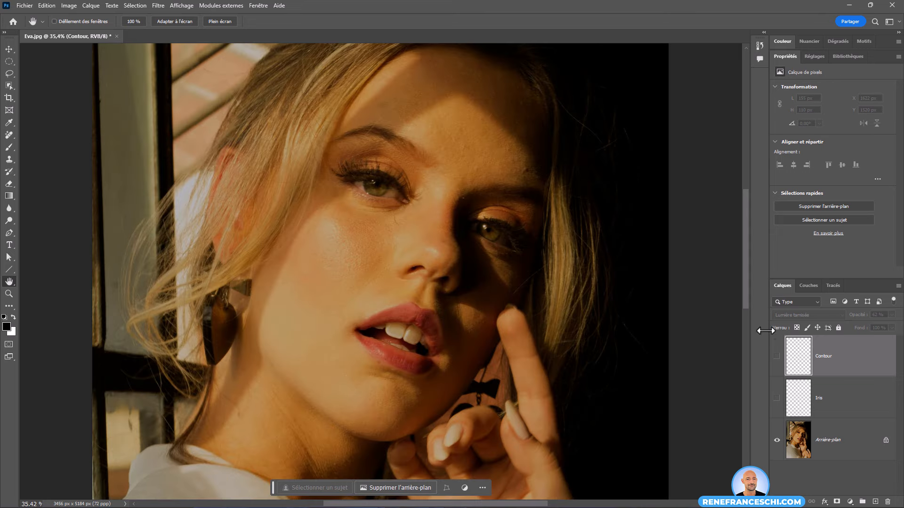
pyautogui.moveTo(776, 358); pyautogui.dragTo(778, 391)
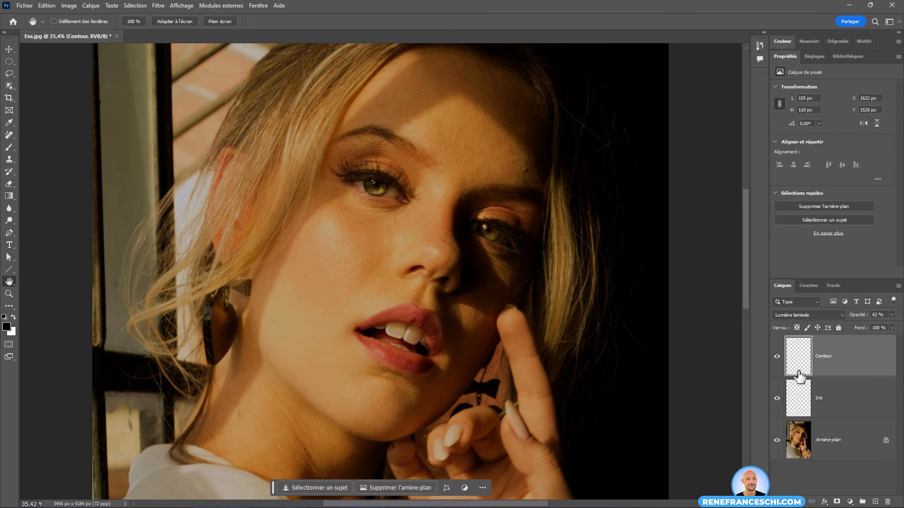
pyautogui.scroll(-4, 416, 257)
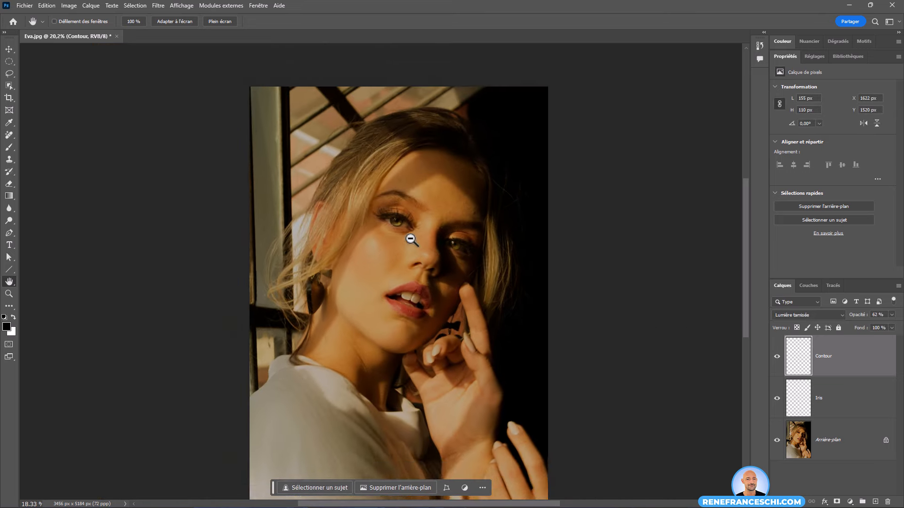
pyautogui.moveTo(858, 316); pyautogui.dragTo(857, 317)
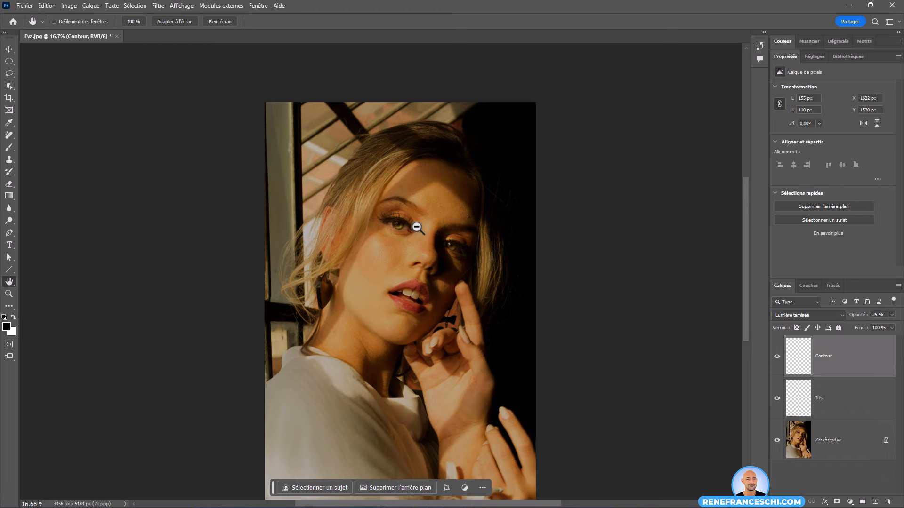
# - Add a new layer named Reflet above the Contour layer
pyautogui.scroll(2, 404, 223)
pyautogui.scroll(5, 404, 223)
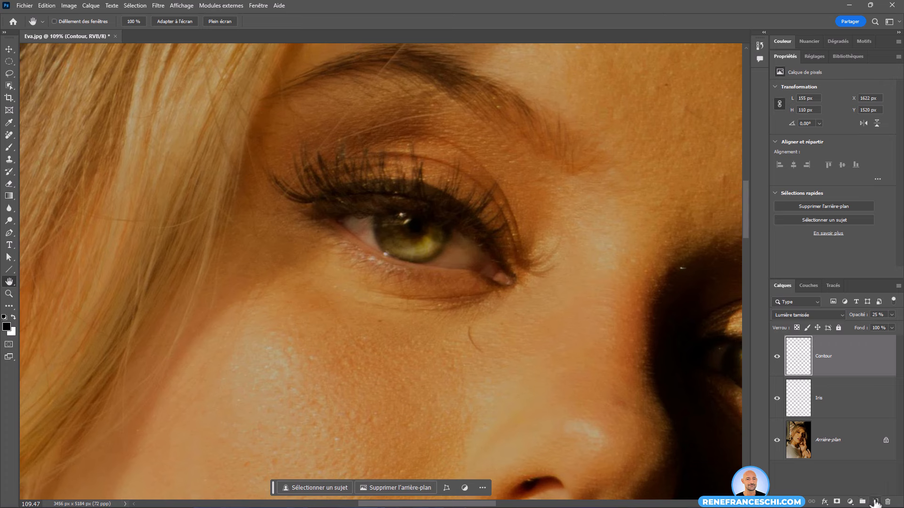
pyautogui.click(875, 502)
pyautogui.doubleClick(823, 356)
pyautogui.write('Re')
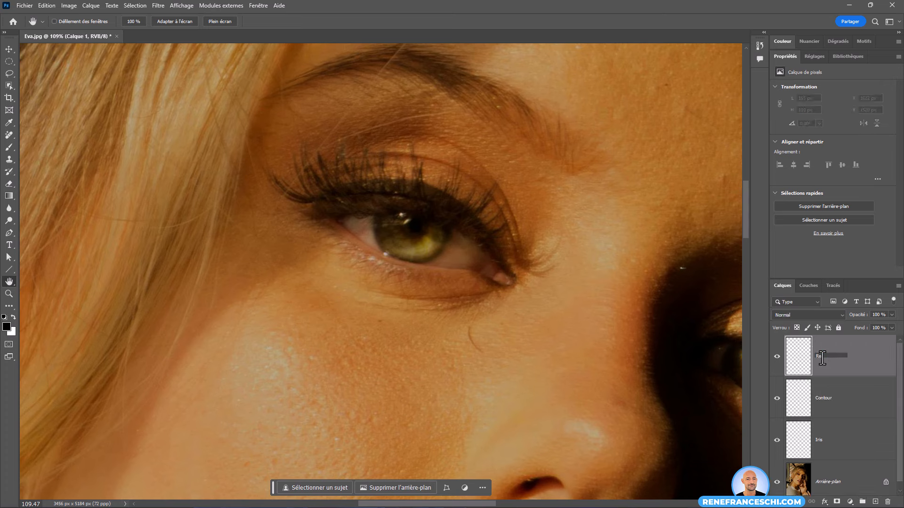
pyautogui.write('flet')
pyautogui.press('Return')
# - Place a white dot over the brightly lit eye's existing highlight on the Reflet layer, using a 55 px brush at 100 % hardness
pyautogui.click(9, 147)
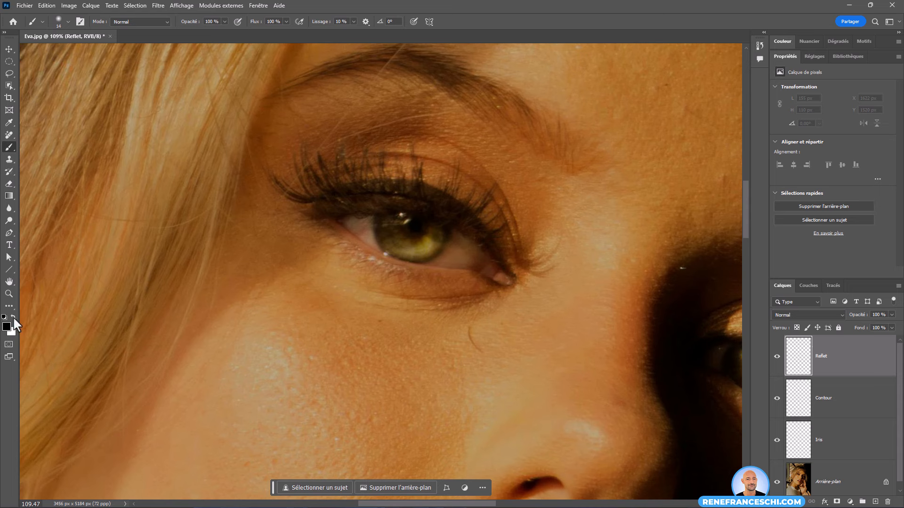
pyautogui.click(13, 317)
pyautogui.rightClick(405, 216)
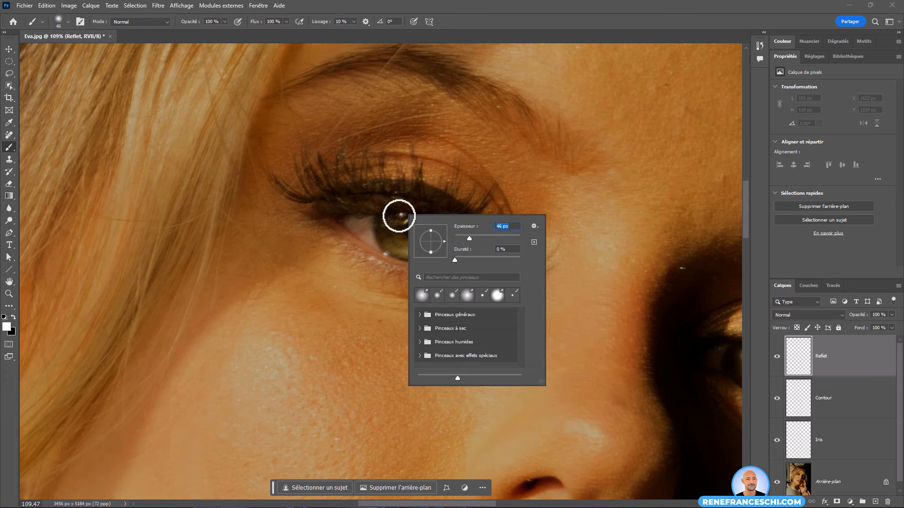
pyautogui.moveTo(471, 237); pyautogui.dragTo(472, 238)
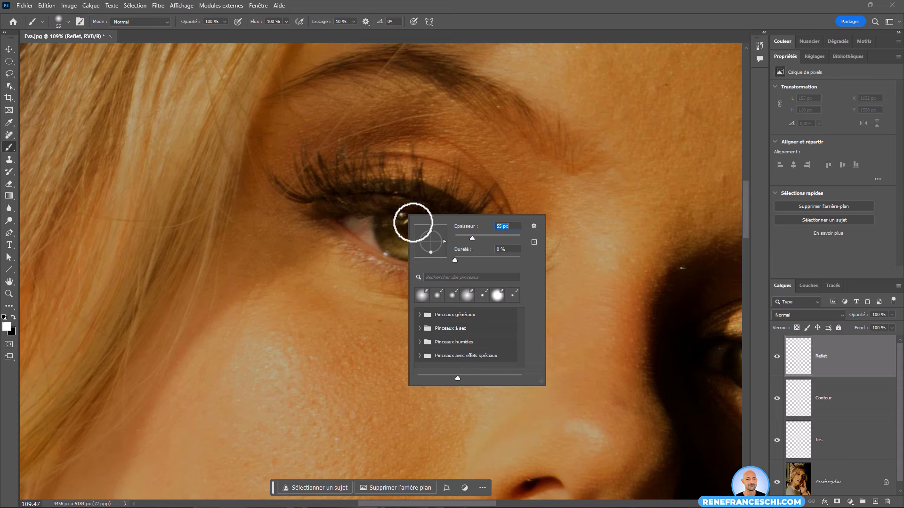
pyautogui.moveTo(456, 261); pyautogui.dragTo(532, 258)
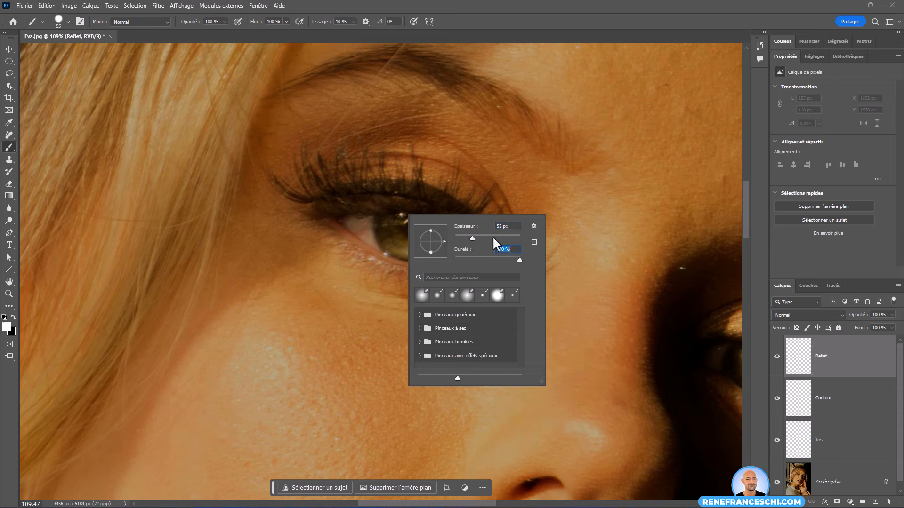
pyautogui.press('Return')
pyautogui.click(405, 216)
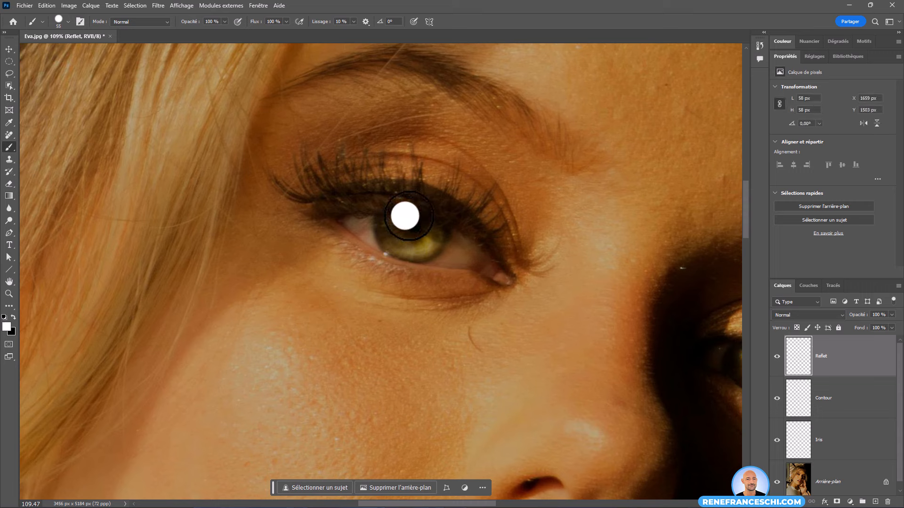
# - Erase the upper part of the white dot with a soft 58 px eraser, first at 28 % and finally at 100 % opacity
pyautogui.click(9, 184)
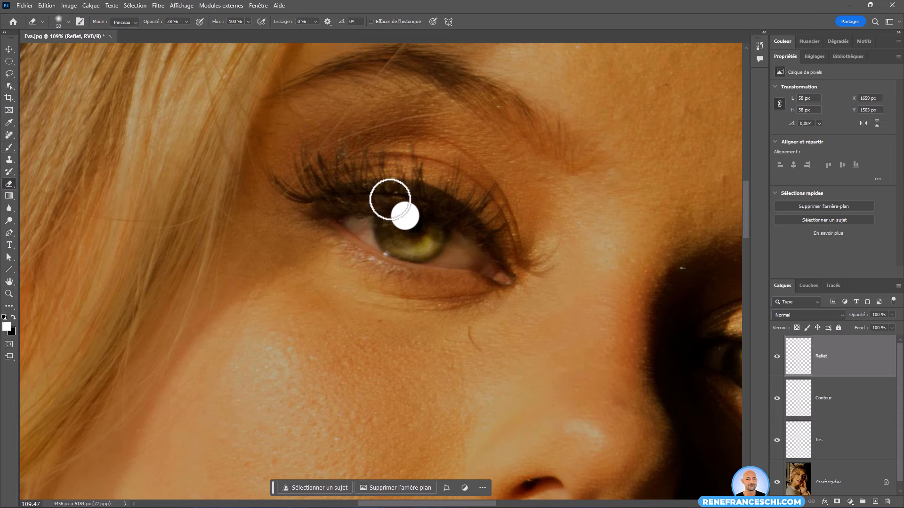
pyautogui.rightClick(373, 198)
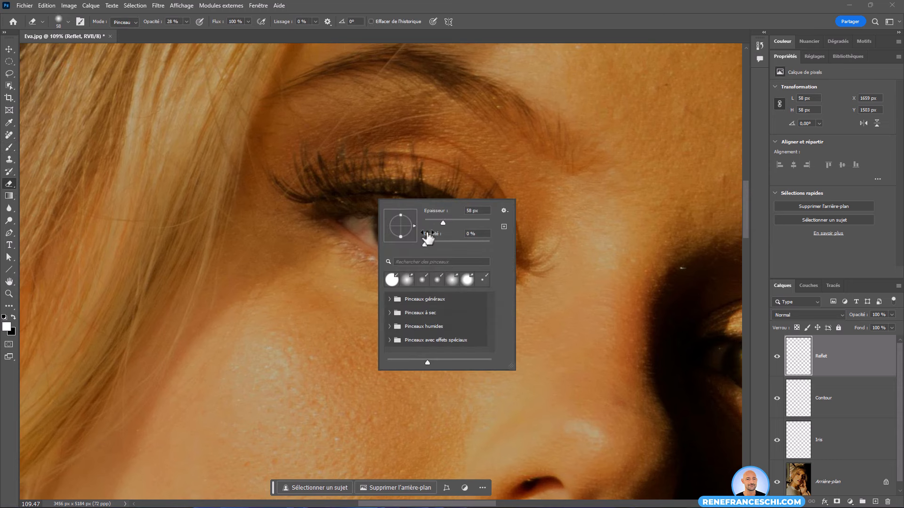
pyautogui.click(385, 181)
pyautogui.moveTo(383, 200)
pyautogui.mouseDown()
pyautogui.moveTo(435, 206)
pyautogui.moveTo(386, 201)
pyautogui.moveTo(434, 206)
pyautogui.moveTo(411, 202)
pyautogui.mouseUp()
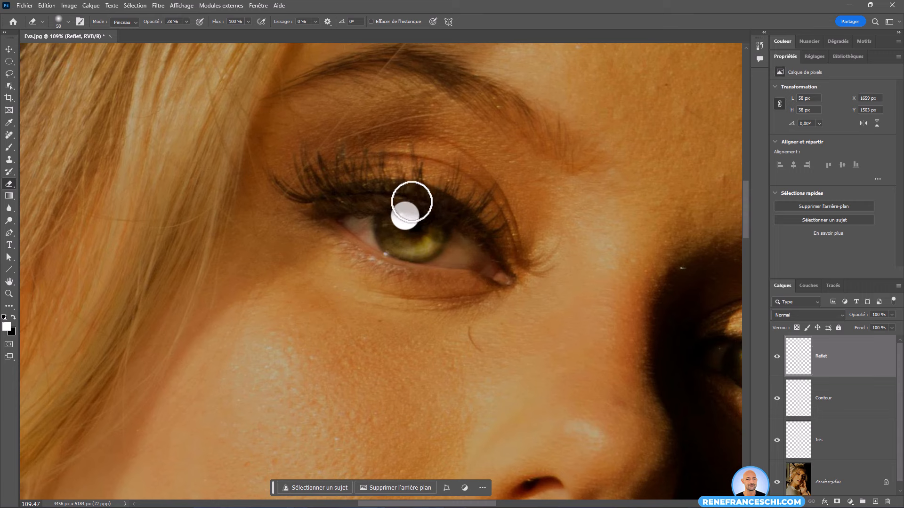
pyautogui.moveTo(148, 26); pyautogui.dragTo(314, 41)
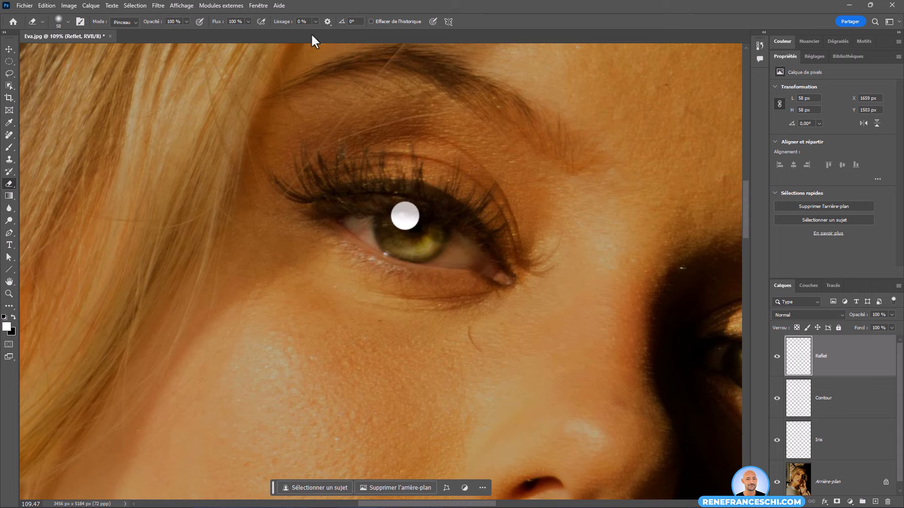
pyautogui.moveTo(382, 197)
pyautogui.mouseDown()
pyautogui.moveTo(451, 216)
pyautogui.moveTo(419, 203)
pyautogui.moveTo(368, 201)
pyautogui.moveTo(444, 216)
pyautogui.moveTo(422, 203)
pyautogui.moveTo(395, 249)
pyautogui.mouseUp()
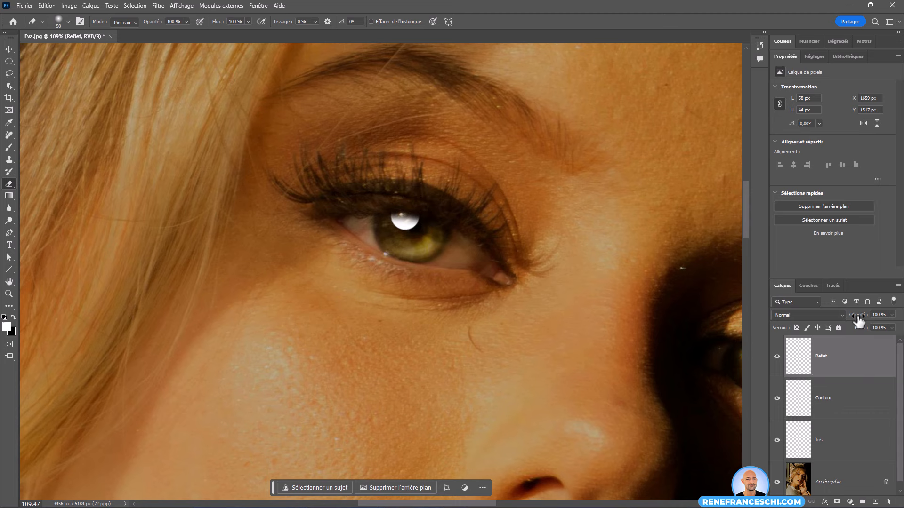
# - Set the Reflet layer's opacity to 46 % and keep its blend mode at Normal
pyautogui.moveTo(858, 321); pyautogui.dragTo(838, 322)
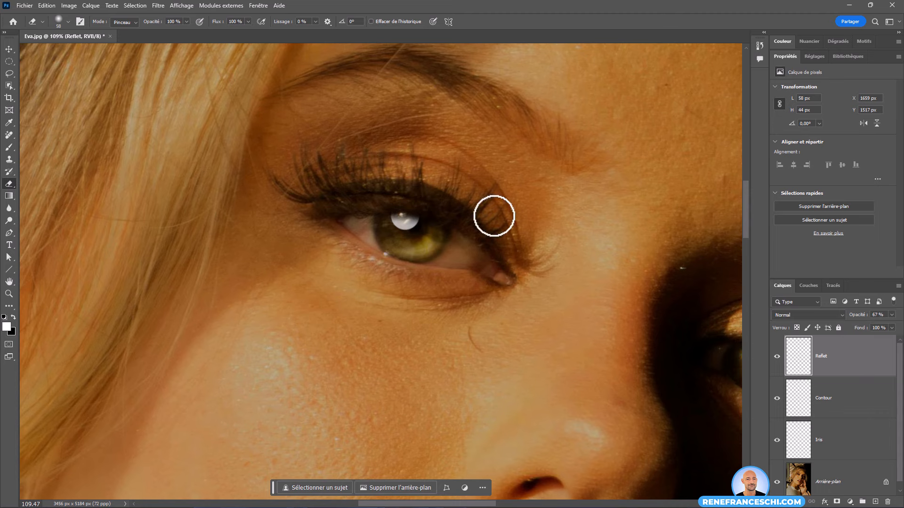
pyautogui.doubleClick(9, 281)
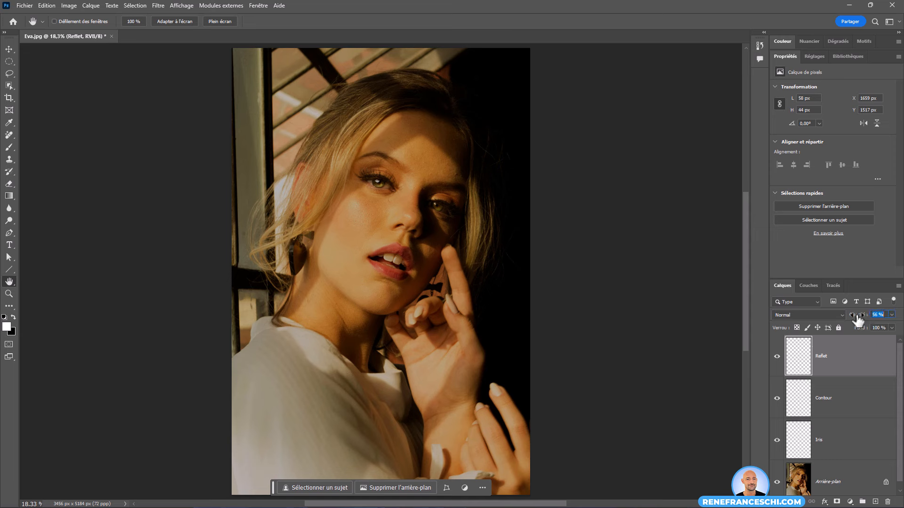
pyautogui.moveTo(855, 320)
pyautogui.mouseDown()
pyautogui.moveTo(821, 318)
pyautogui.moveTo(841, 317)
pyautogui.mouseUp()
pyautogui.click(826, 315)
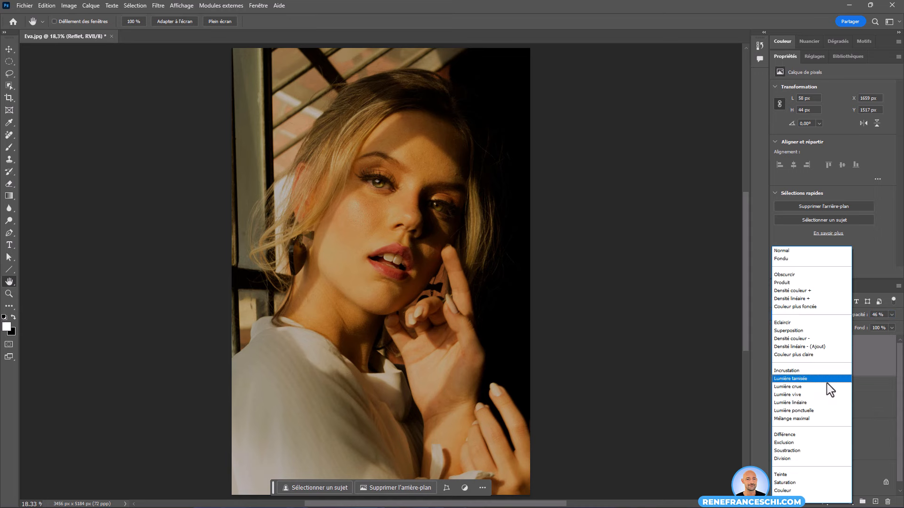
pyautogui.click(807, 252)
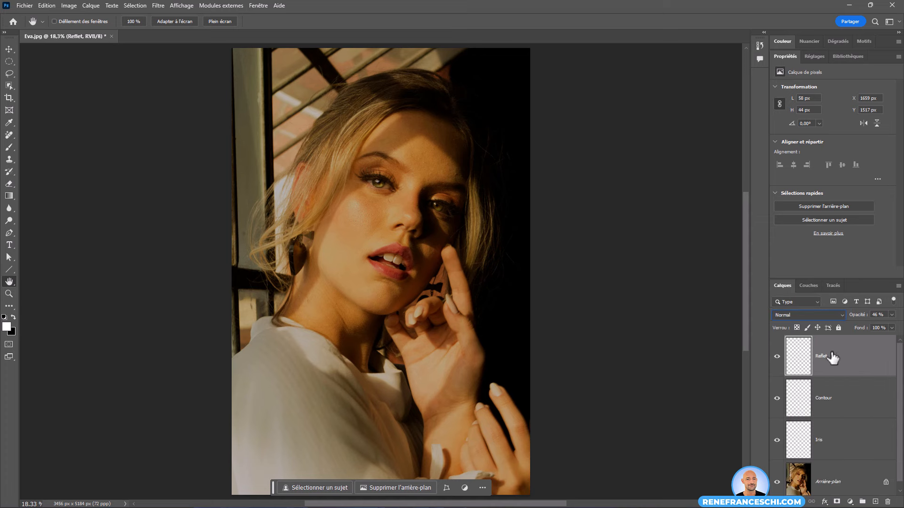
# - Save a history snapshot of the retouched portrait and switch between it and the original Eva.jpg state
pyautogui.click(759, 45)
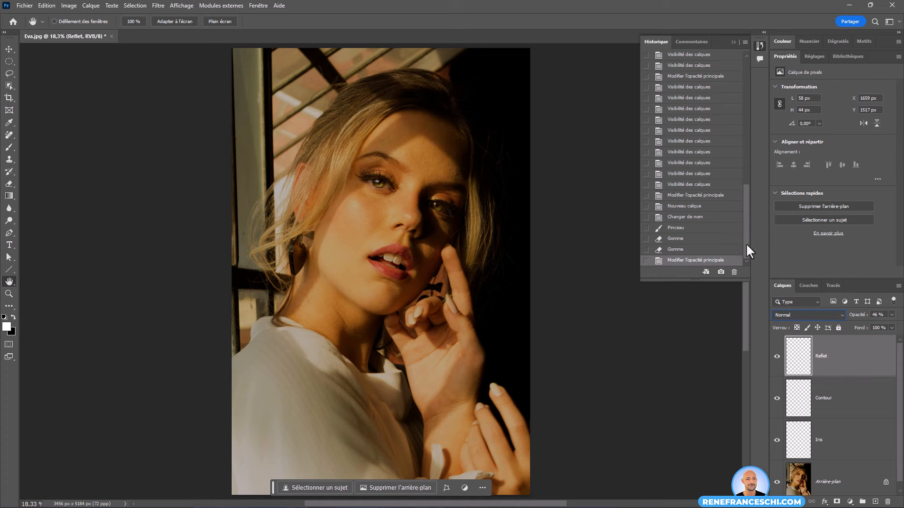
pyautogui.moveTo(746, 243); pyautogui.dragTo(736, 114)
pyautogui.click(701, 63)
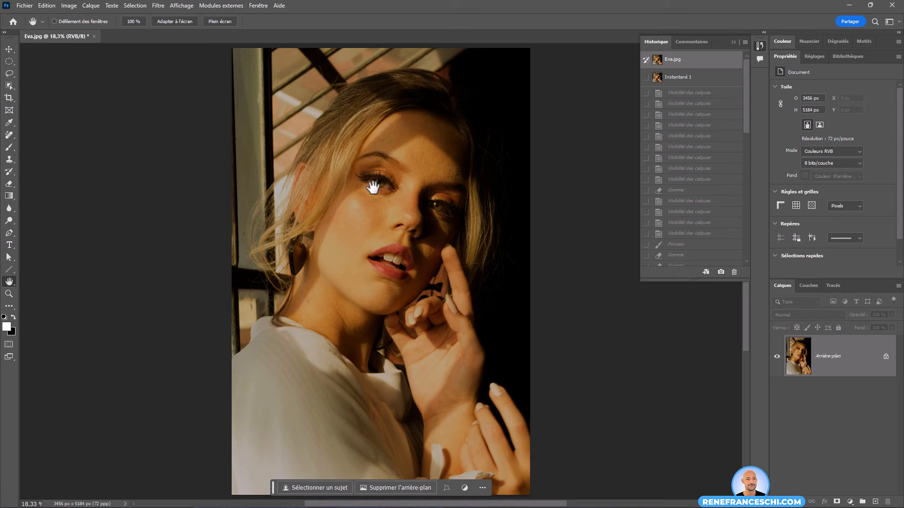
pyautogui.click(697, 78)
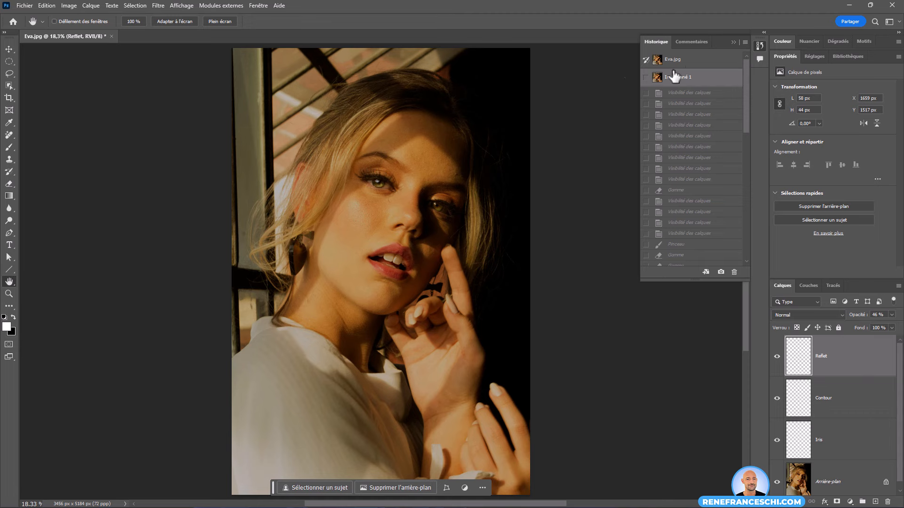
# - Compare the eyes up close between the retouched snapshot and the original Eva.jpg state
pyautogui.click(699, 65)
pyautogui.click(698, 79)
pyautogui.scroll(3, 387, 186)
pyautogui.scroll(4, 386, 186)
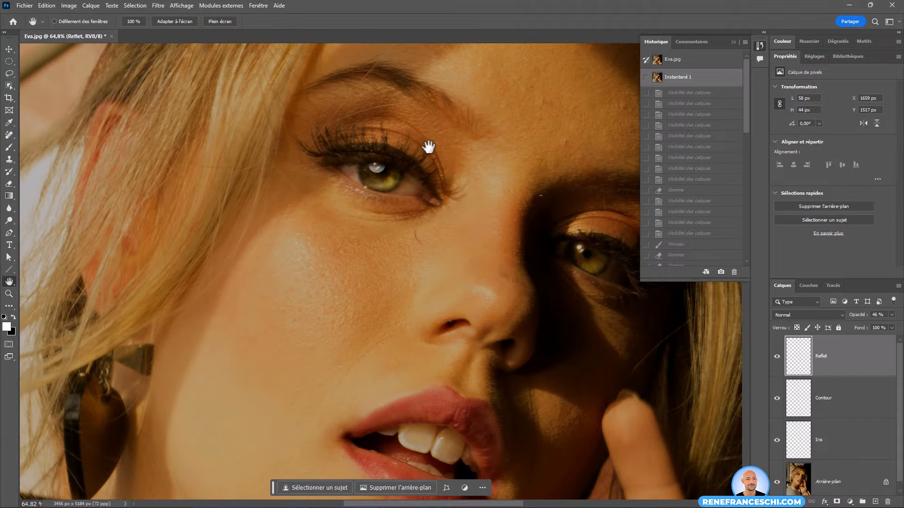
pyautogui.moveTo(427, 145); pyautogui.dragTo(430, 208)
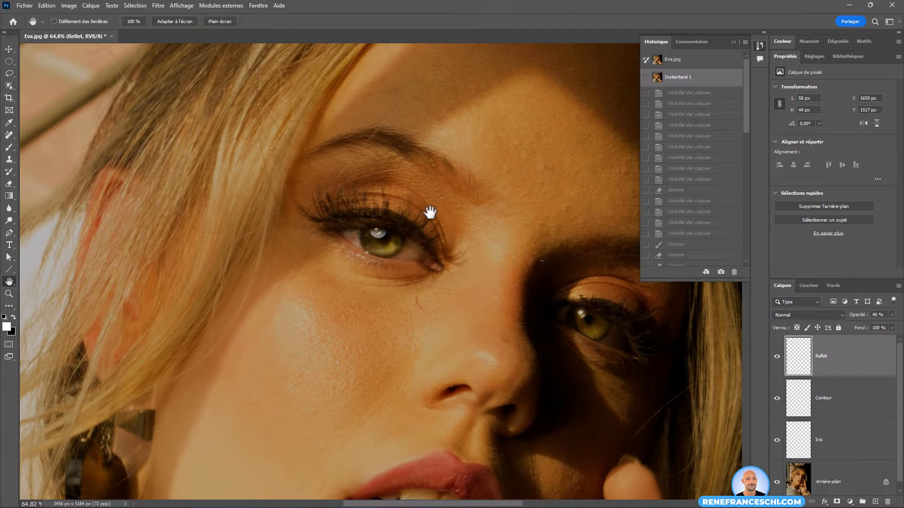
pyautogui.click(698, 61)
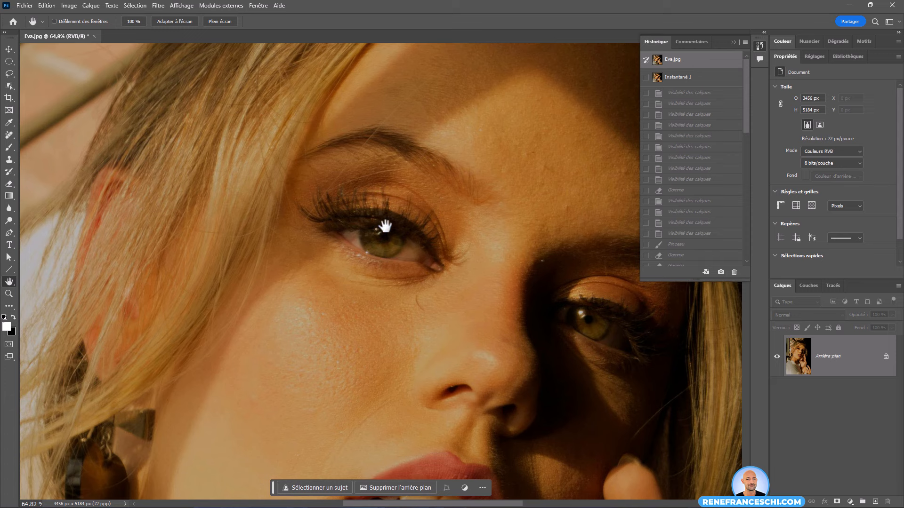
# - Switch between Instantané 1 and the original Eva.jpg state, finishing on the retouched snapshot
pyautogui.click(683, 78)
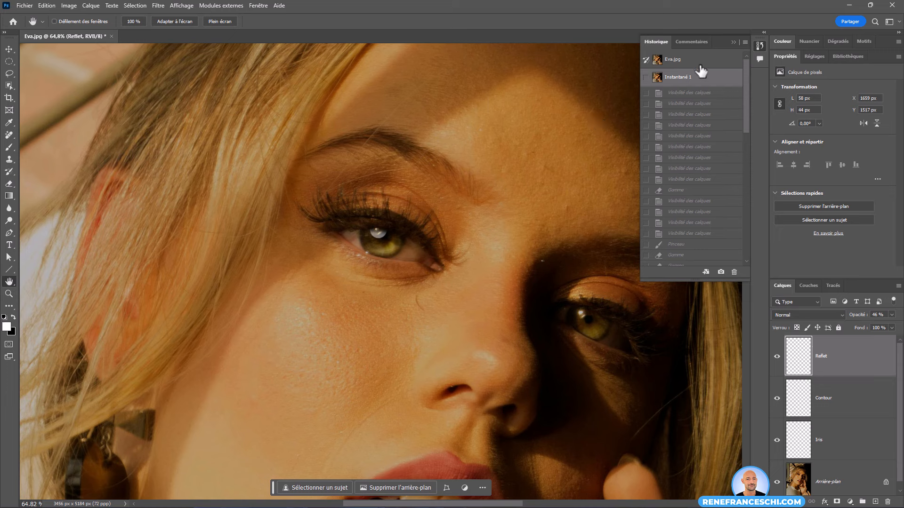
pyautogui.click(701, 65)
pyautogui.click(696, 81)
# - Add a new layer above Reflet and name it "Blanc des yeux"
pyautogui.click(876, 502)
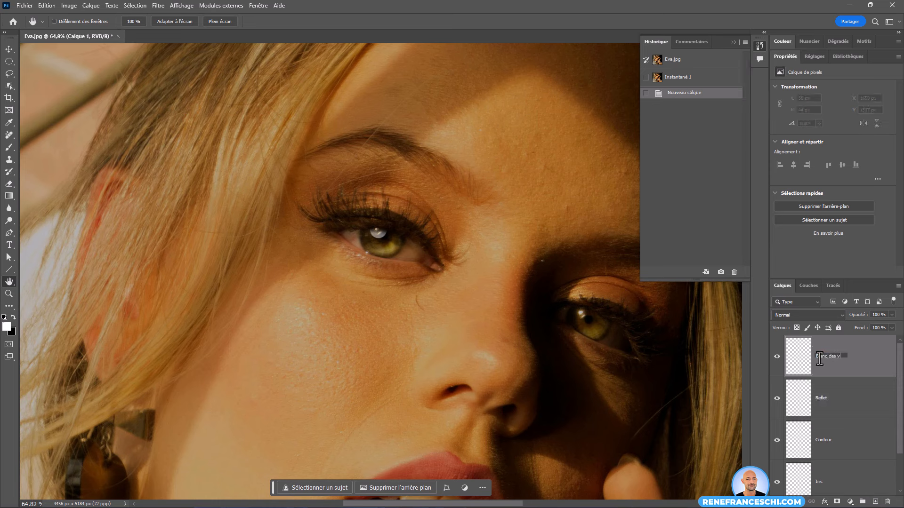
pyautogui.click(804, 356)
pyautogui.write('Blanc des yeux')
pyautogui.press('Return')
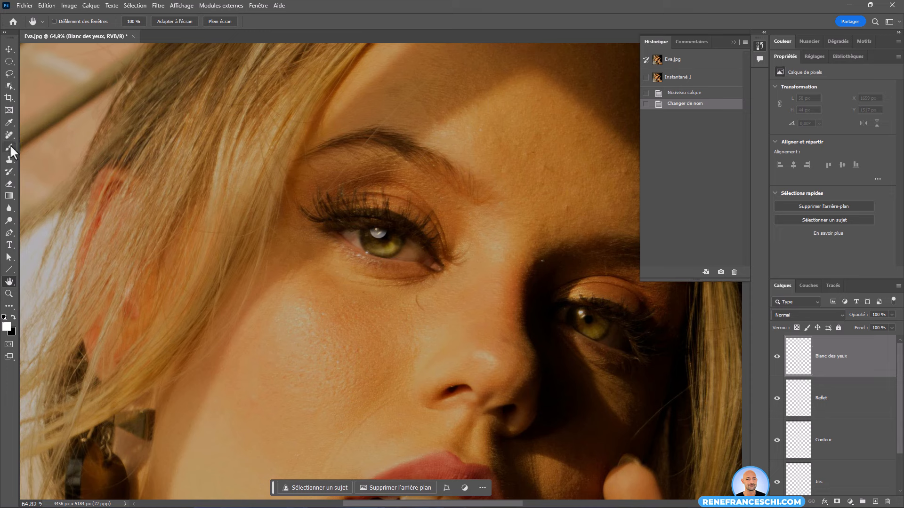
# - Paint white over the eye white on both sides of the iris of the brightly lit eye with a soft 55 px brush
pyautogui.click(10, 146)
pyautogui.moveTo(347, 234)
pyautogui.mouseDown()
pyautogui.moveTo(367, 237)
pyautogui.moveTo(387, 264)
pyautogui.mouseUp()
pyautogui.hotkey('ctrl', 'z')
pyautogui.rightClick(340, 222)
pyautogui.click(337, 228)
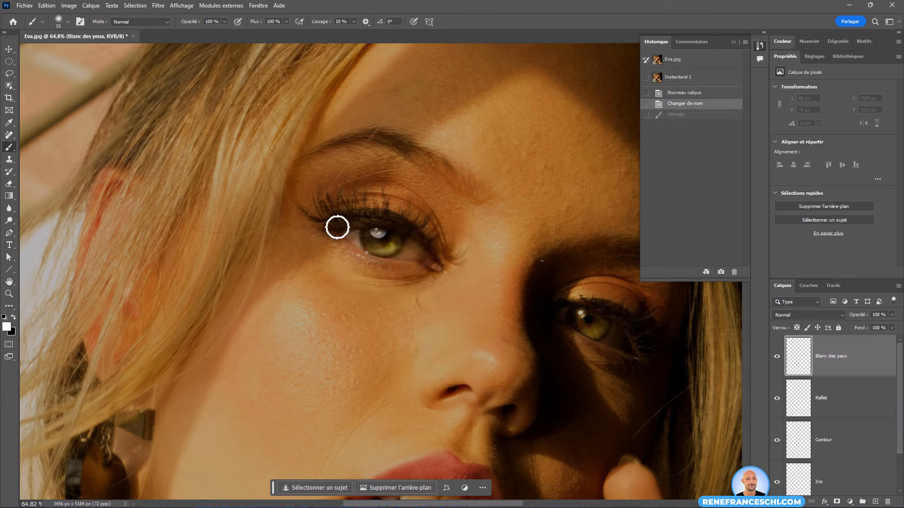
pyautogui.moveTo(345, 236); pyautogui.dragTo(423, 255)
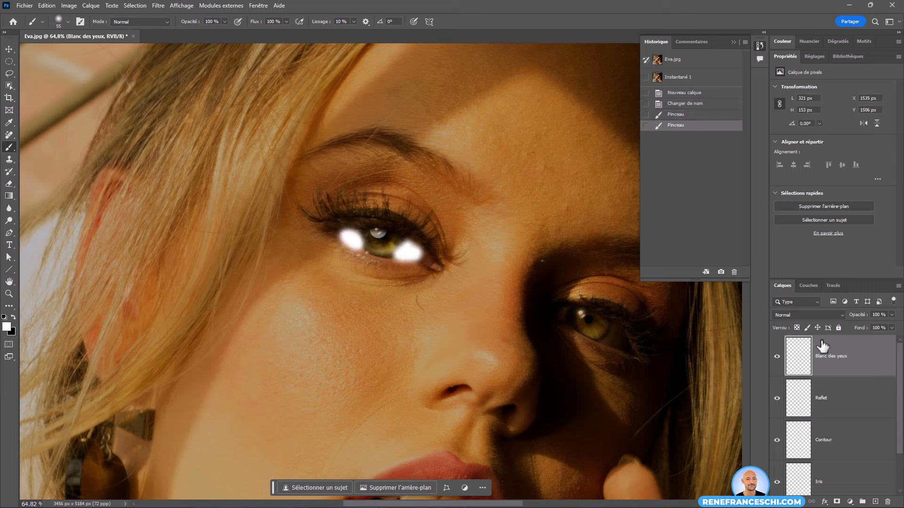
# - Set the Blanc des yeux layer to the Lumière tamisée blend mode at 40 % opacity and check it by toggling its visibility
pyautogui.click(822, 315)
pyautogui.click(812, 379)
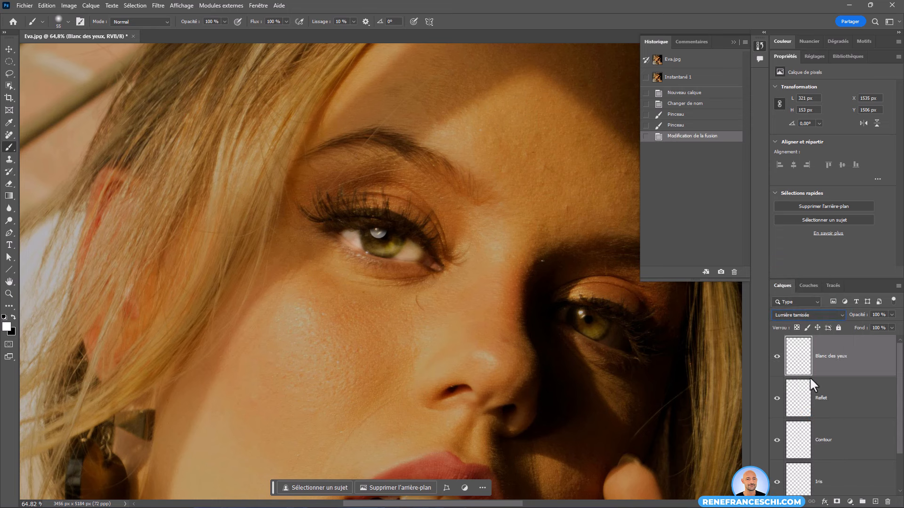
pyautogui.moveTo(858, 315); pyautogui.dragTo(782, 319)
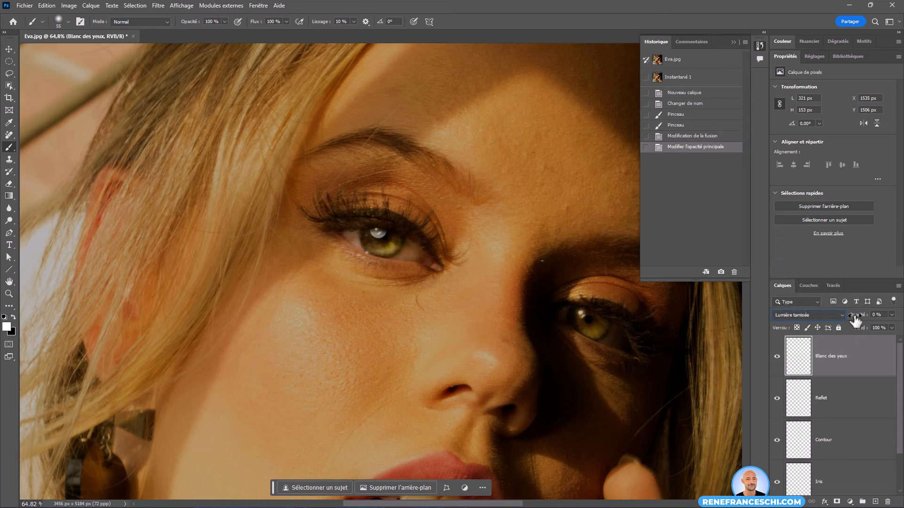
pyautogui.moveTo(855, 316); pyautogui.dragTo(860, 317)
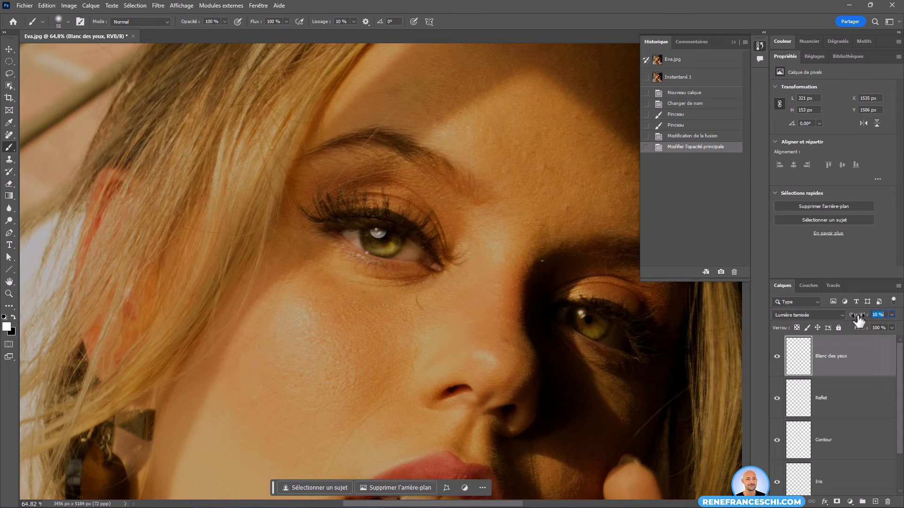
pyautogui.moveTo(858, 320); pyautogui.dragTo(863, 321)
pyautogui.doubleClick(9, 282)
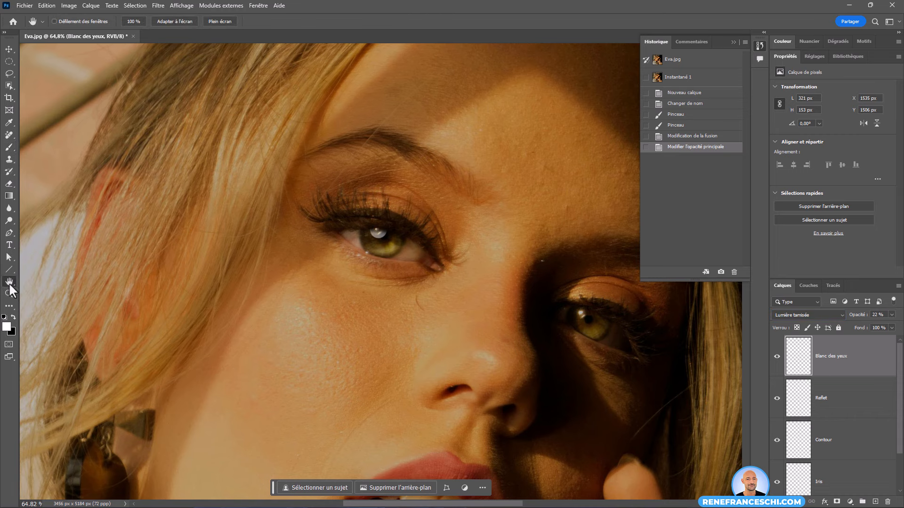
pyautogui.moveTo(860, 319)
pyautogui.mouseDown()
pyautogui.moveTo(878, 319)
pyautogui.moveTo(869, 320)
pyautogui.mouseUp()
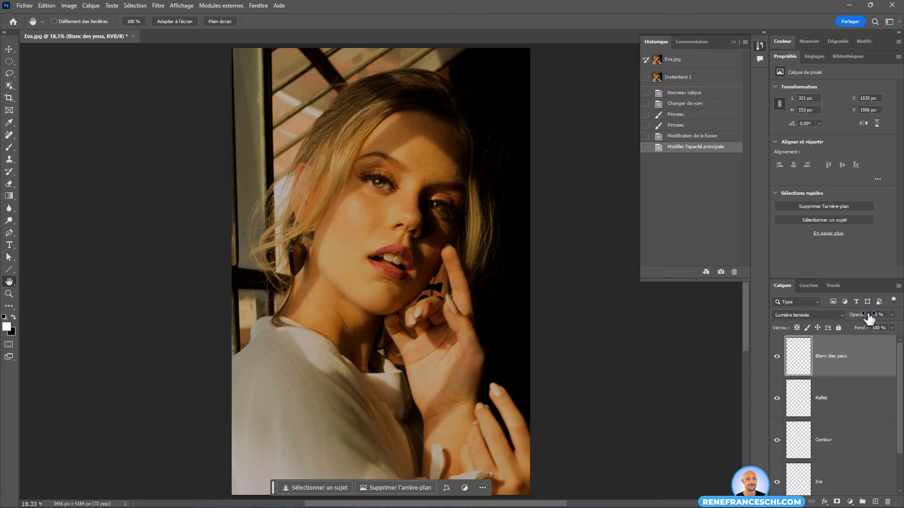
pyautogui.click(777, 358)
pyautogui.click(777, 358)
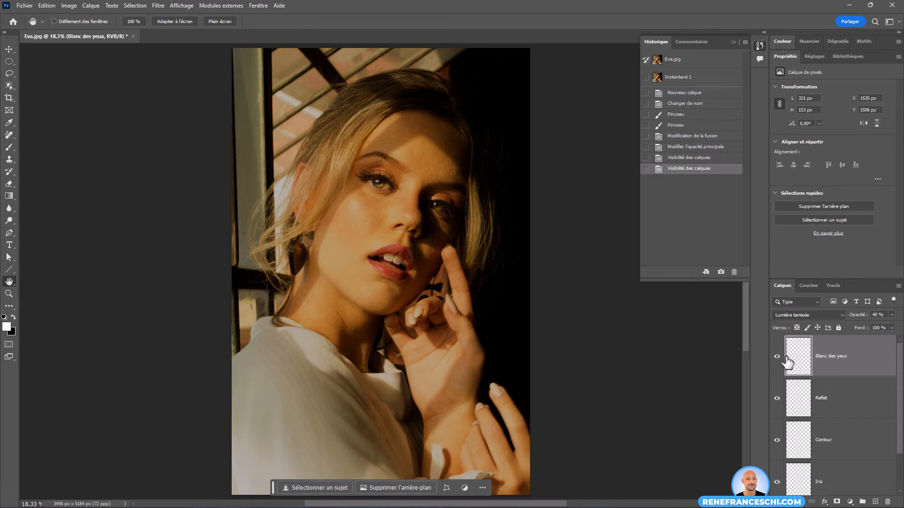
# - Erase the white paint spilling onto the lower and upper eyelids with a soft 58 px eraser at 100 % opacity
pyautogui.scroll(8, 374, 181)
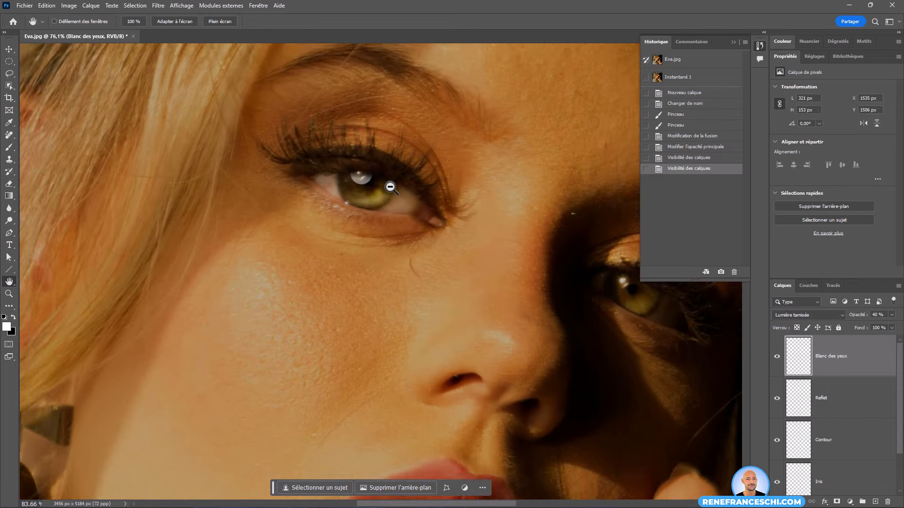
pyautogui.click(9, 184)
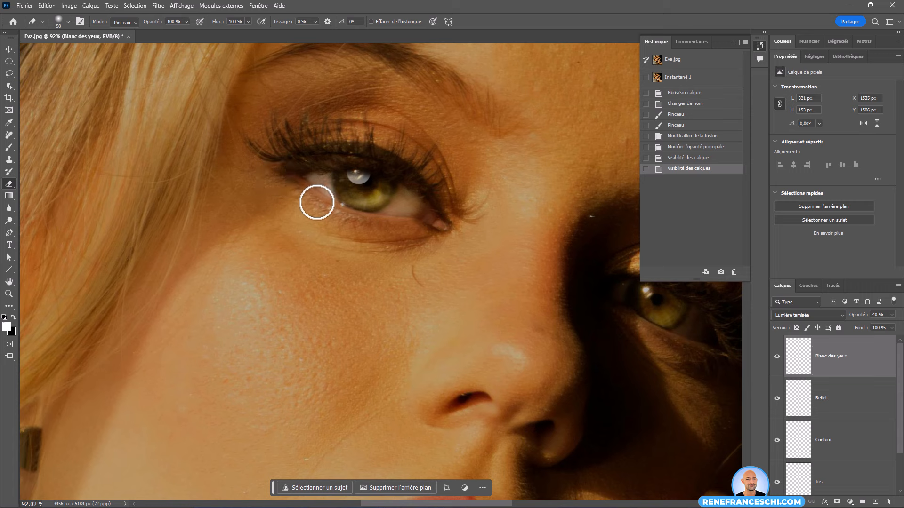
pyautogui.moveTo(349, 218)
pyautogui.mouseDown()
pyautogui.moveTo(431, 226)
pyautogui.moveTo(367, 228)
pyautogui.mouseUp()
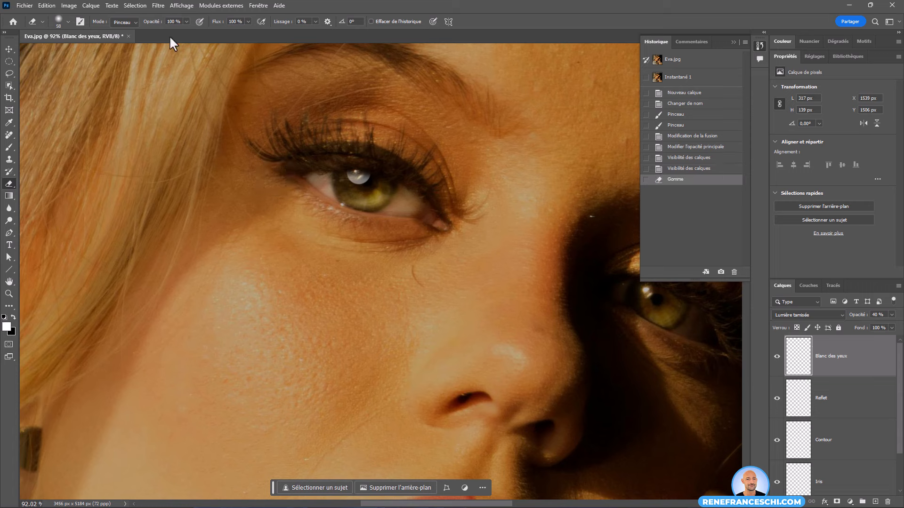
pyautogui.moveTo(309, 188)
pyautogui.mouseDown()
pyautogui.moveTo(341, 214)
pyautogui.moveTo(430, 225)
pyautogui.moveTo(444, 196)
pyautogui.moveTo(392, 166)
pyautogui.mouseUp()
pyautogui.moveTo(381, 164); pyautogui.dragTo(318, 165)
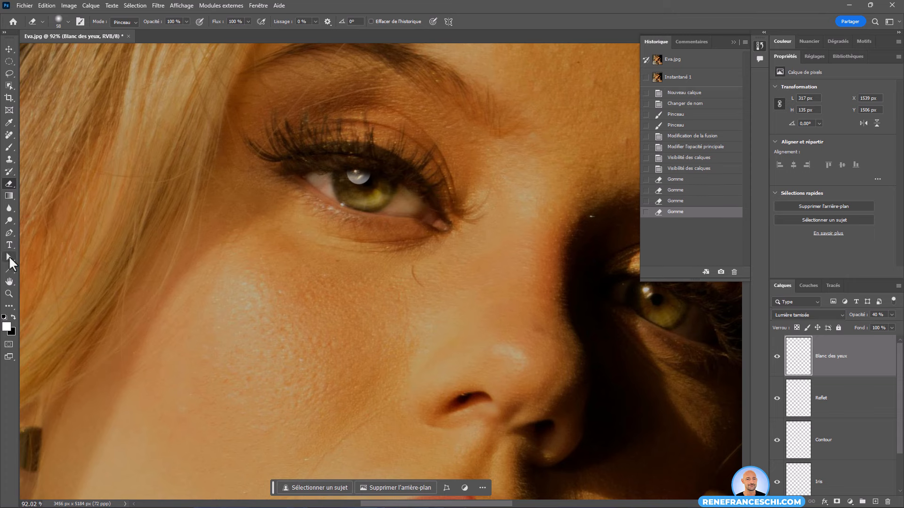
# - Save a second history snapshot with the whitened eye and compare it with the original Eva.jpg state on the whole portrait
pyautogui.doubleClick(10, 279)
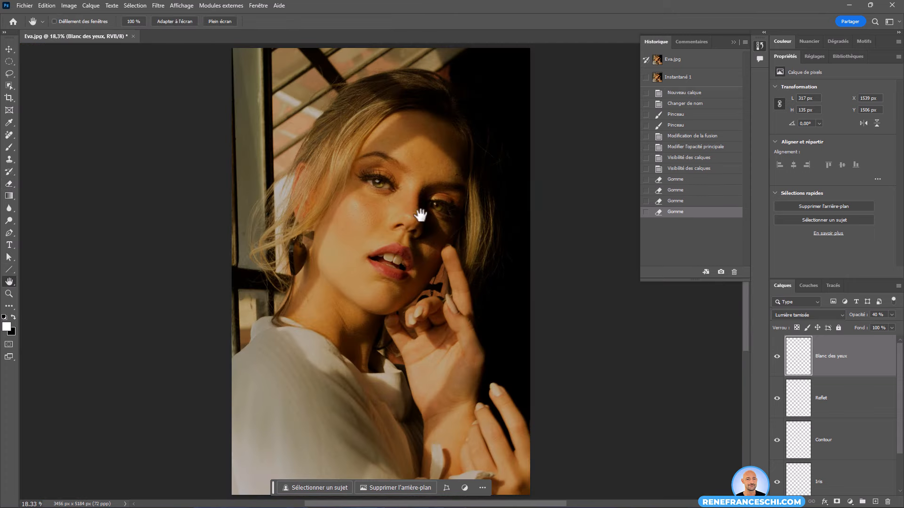
pyautogui.click(721, 272)
pyautogui.click(690, 65)
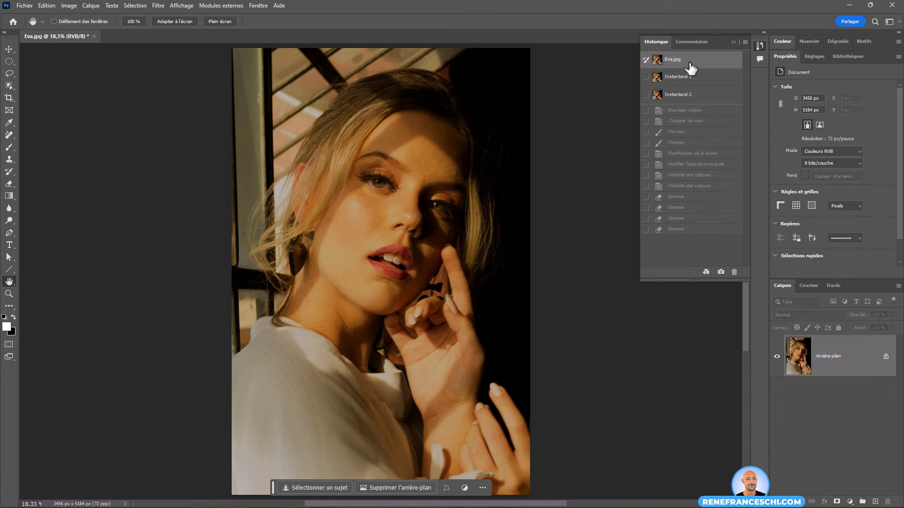
pyautogui.click(692, 95)
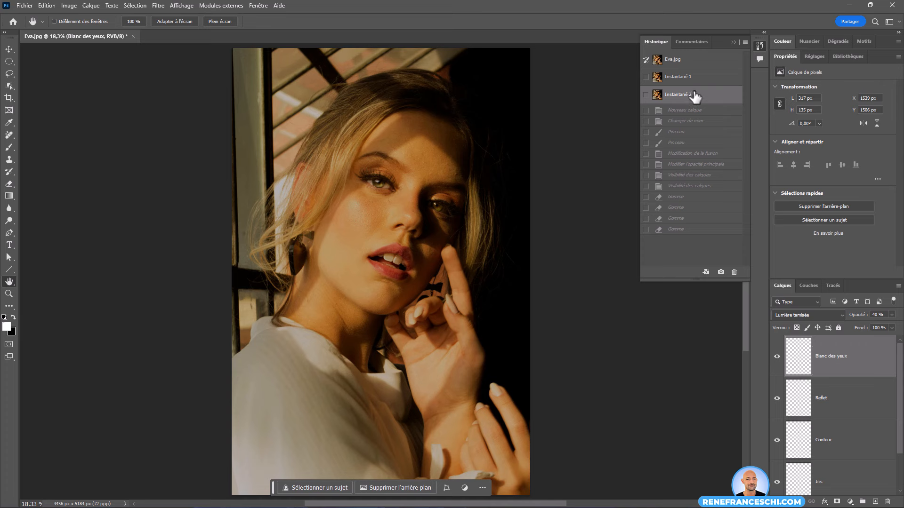
# - Compare Instantané 2 with the original Eva.jpg state, first close up on the eyes and finally on the full portrait
pyautogui.scroll(5, 359, 183)
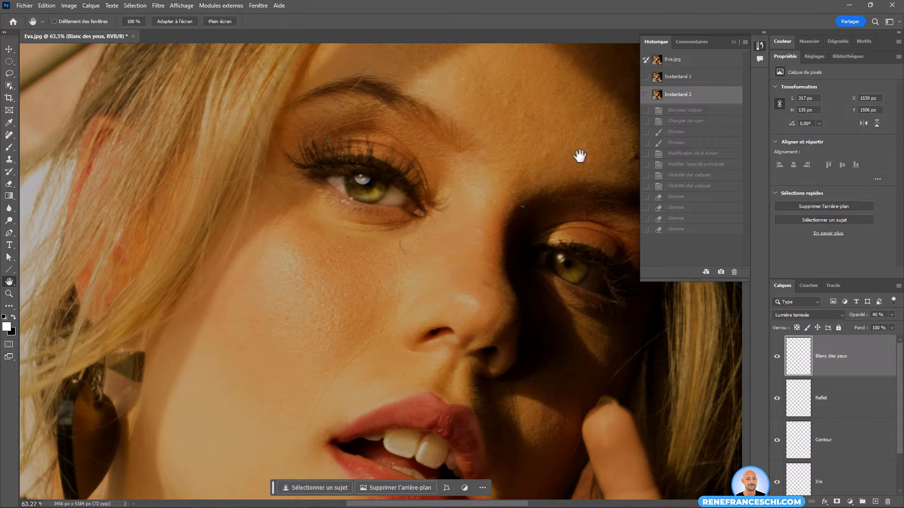
pyautogui.click(684, 61)
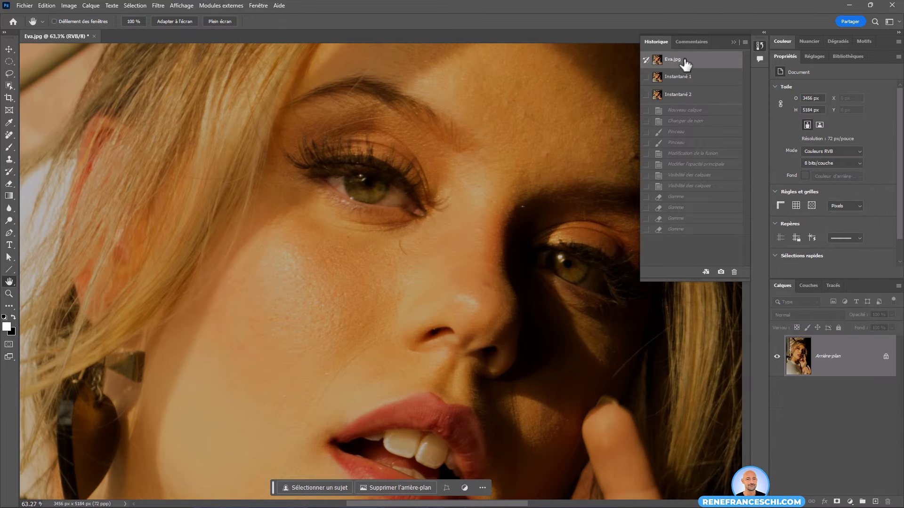
pyautogui.click(688, 95)
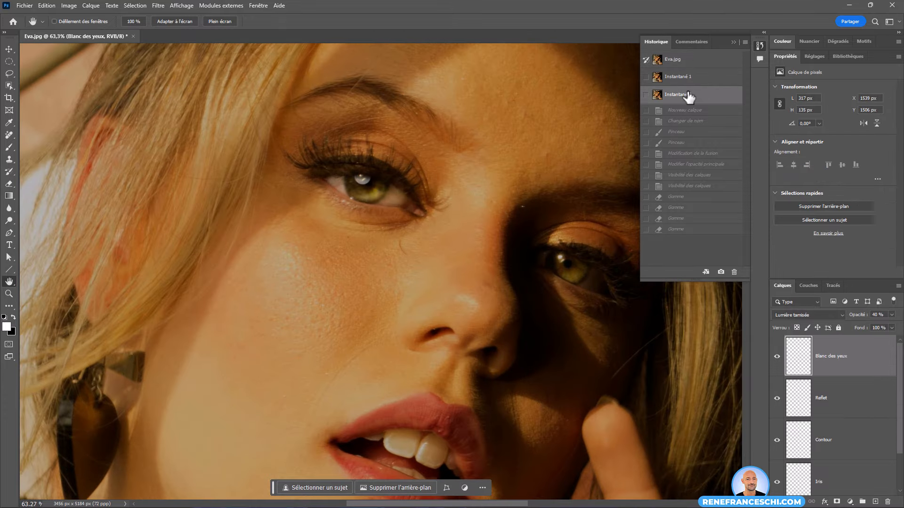
pyautogui.scroll(-5, 413, 222)
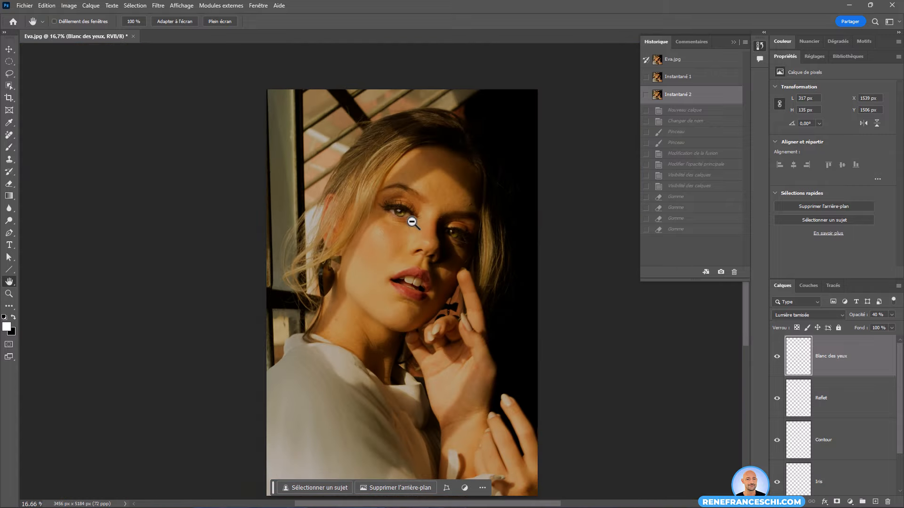
pyautogui.click(690, 65)
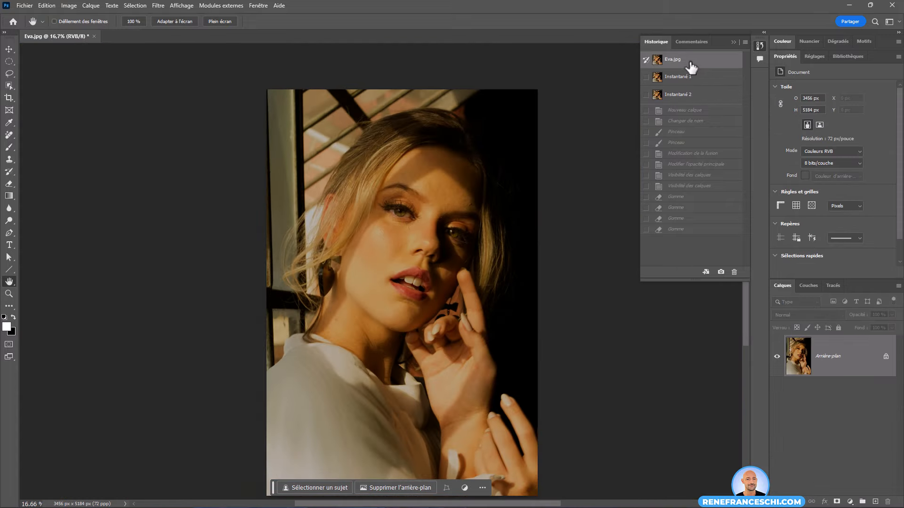
pyautogui.click(695, 104)
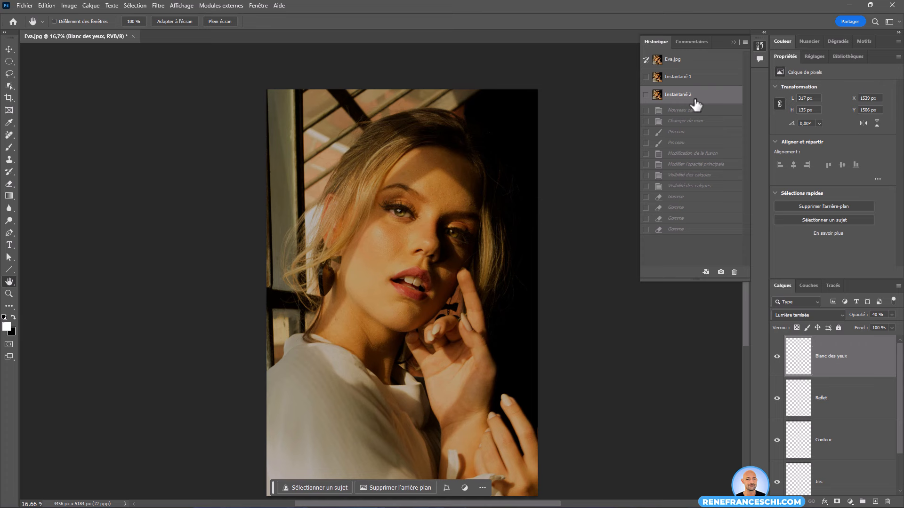